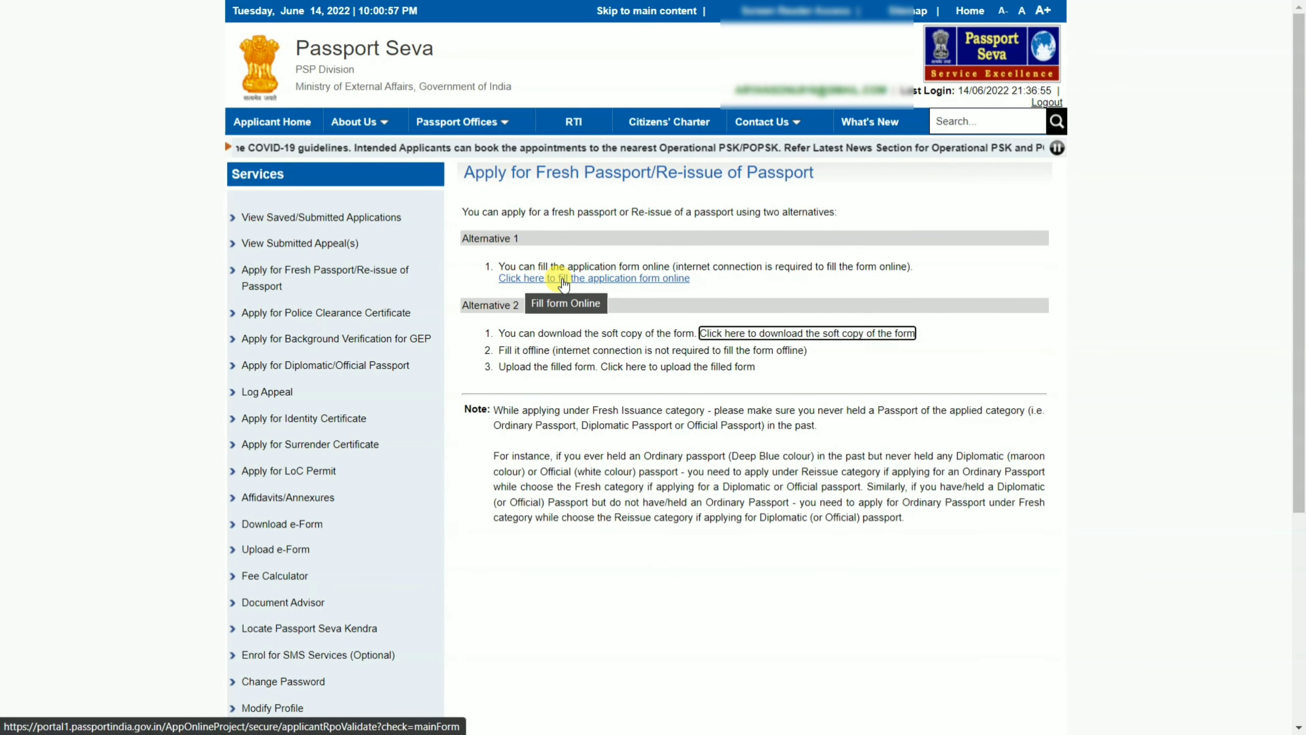
# - Start filling the fresh passport/re-issue application form online and choose Bihar as the state for submission
pyautogui.click(596, 278)
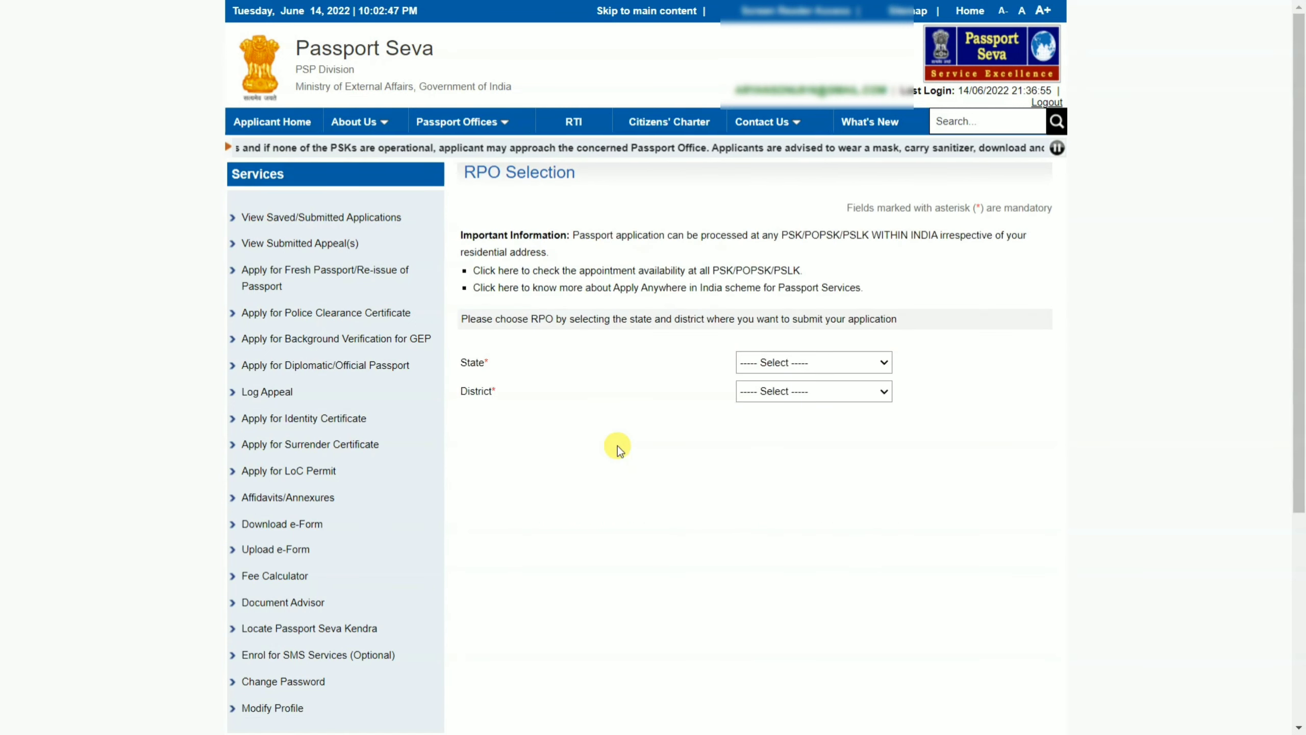
pyautogui.click(833, 359)
pyautogui.scroll(-6, 803, 437)
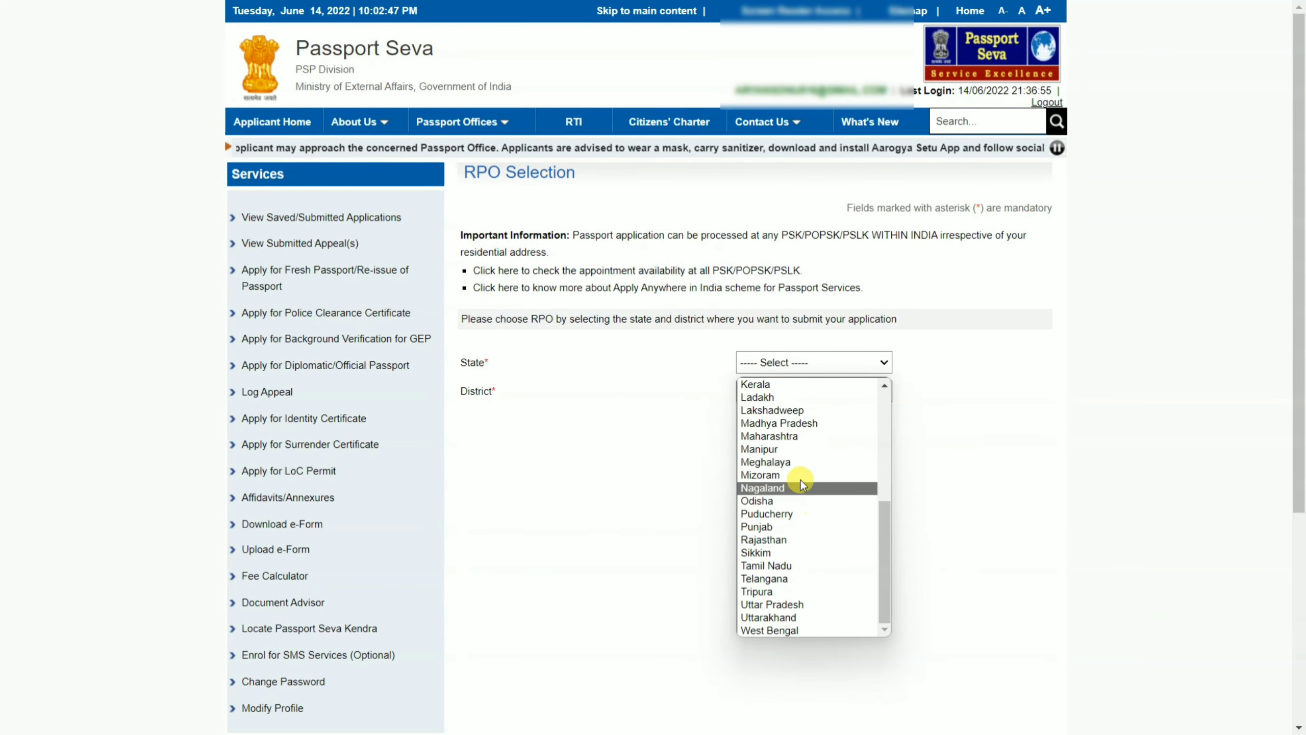
pyautogui.scroll(4, 806, 458)
pyautogui.scroll(3, 804, 458)
pyautogui.click(790, 452)
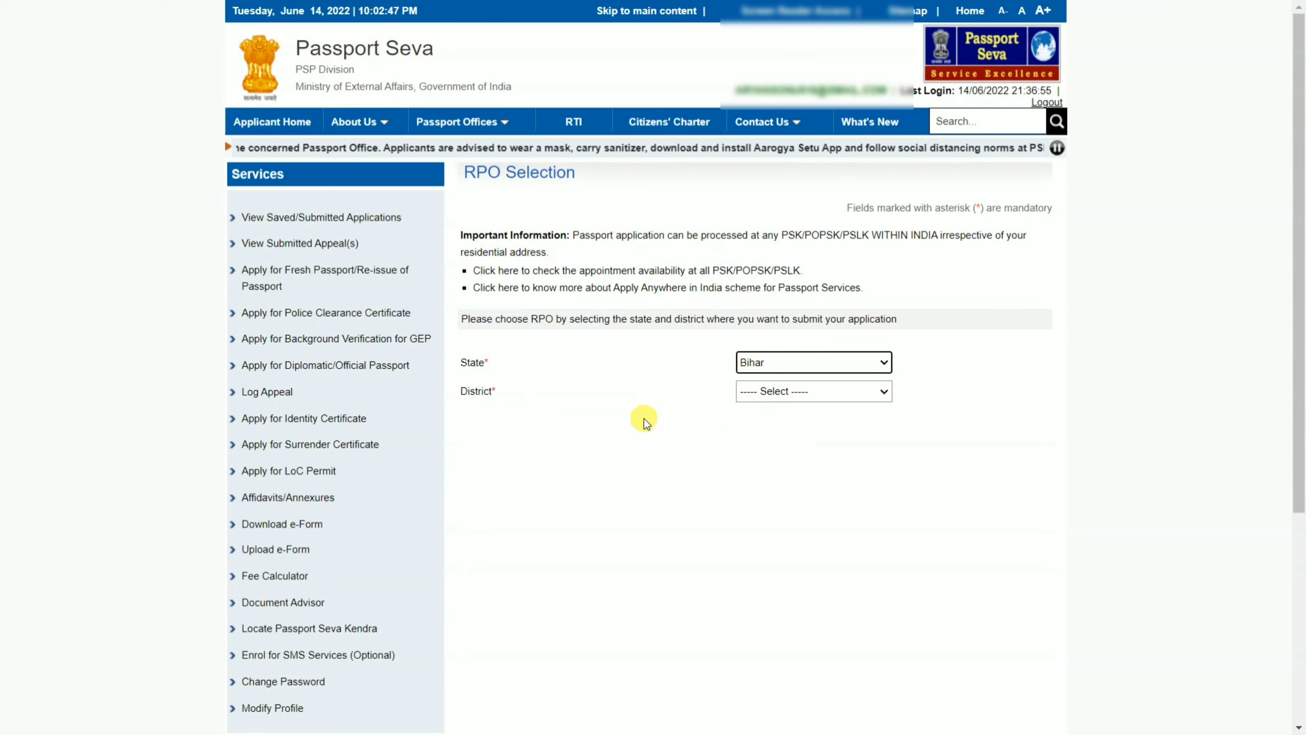
# - Choose Bhagalpur as the district where the application is submitted
pyautogui.click(782, 396)
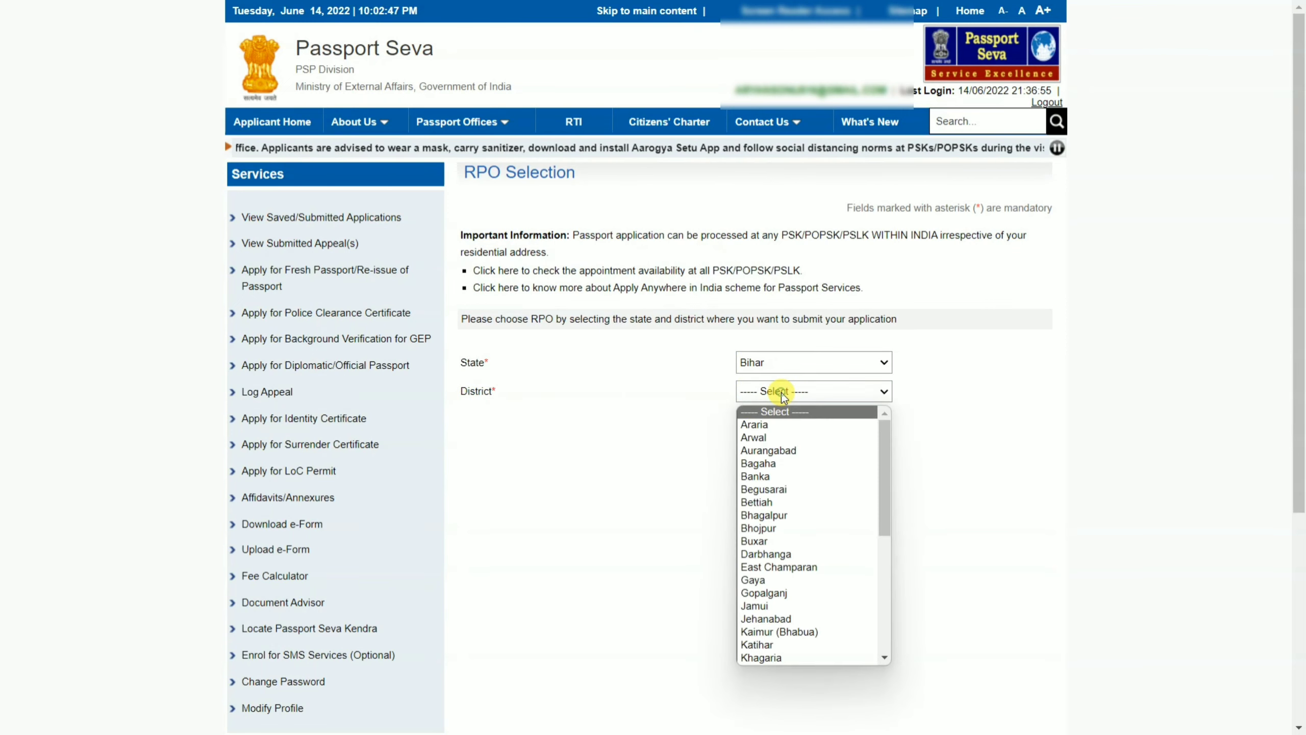
pyautogui.scroll(-4, 805, 474)
pyautogui.scroll(-2, 803, 499)
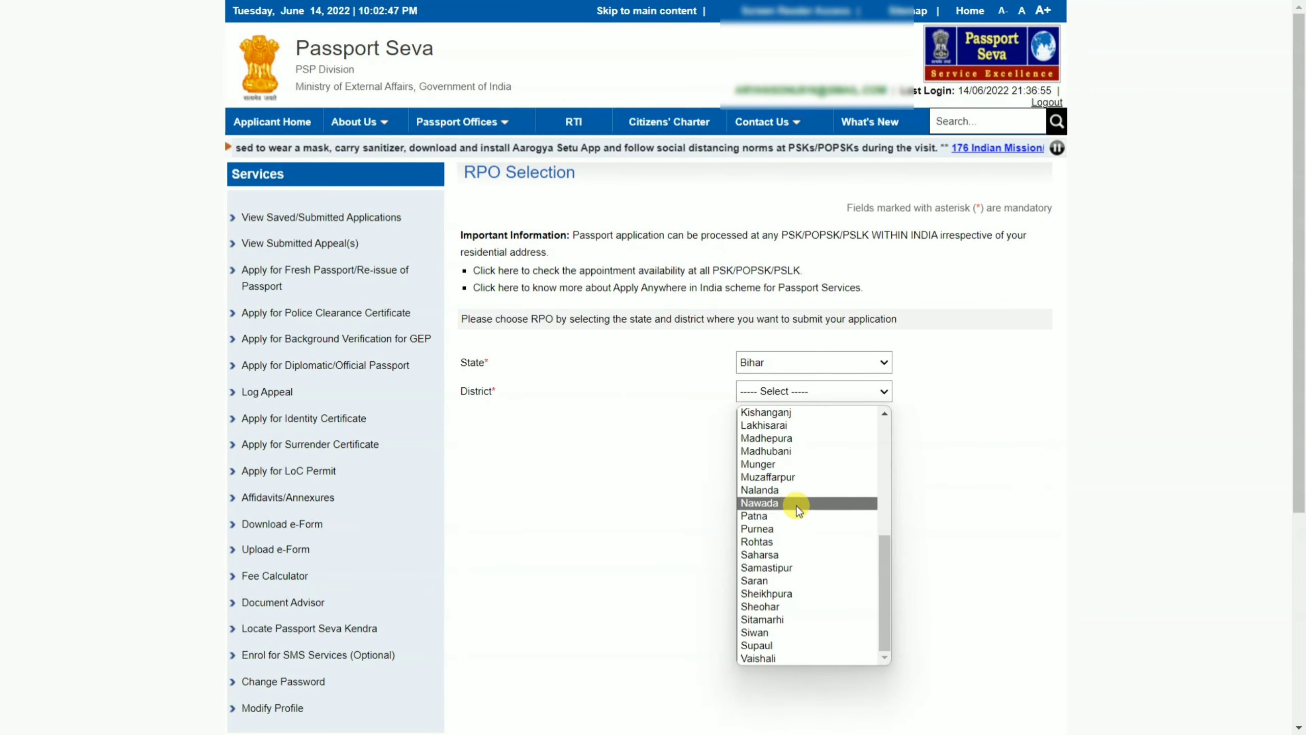
pyautogui.scroll(7, 784, 502)
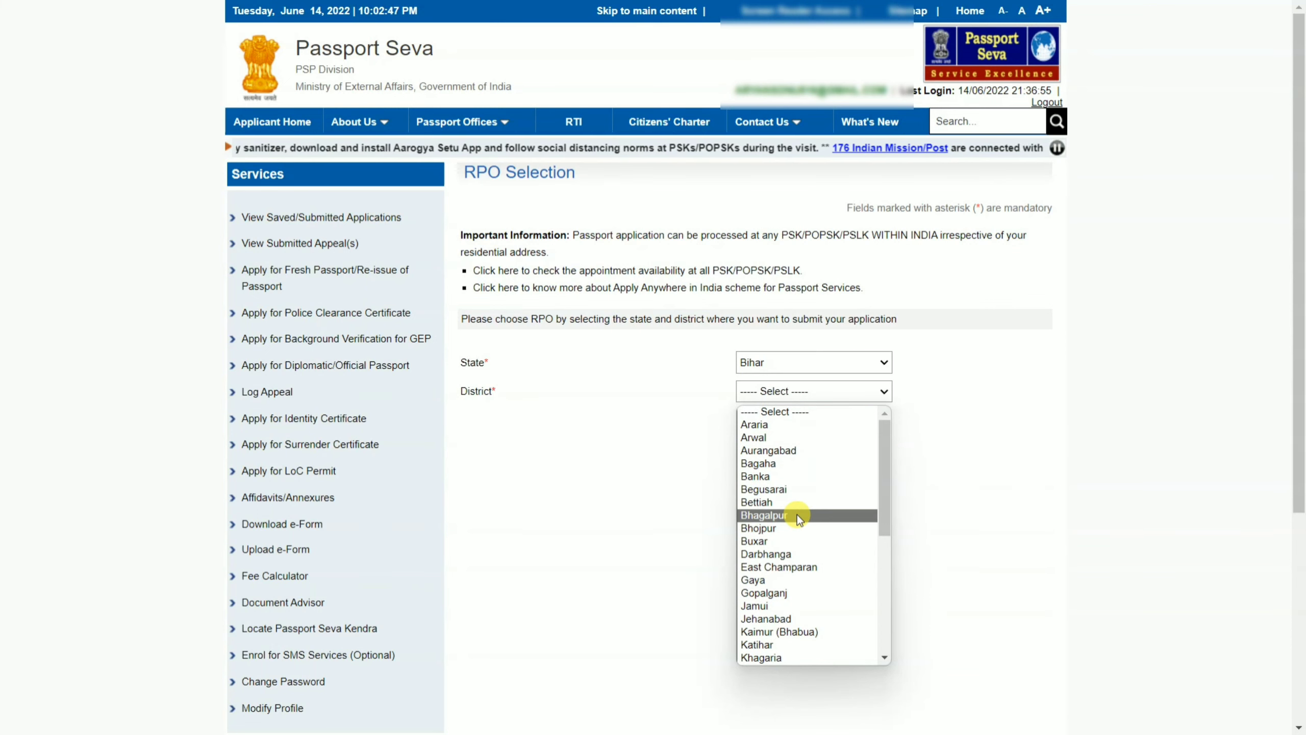
pyautogui.click(797, 514)
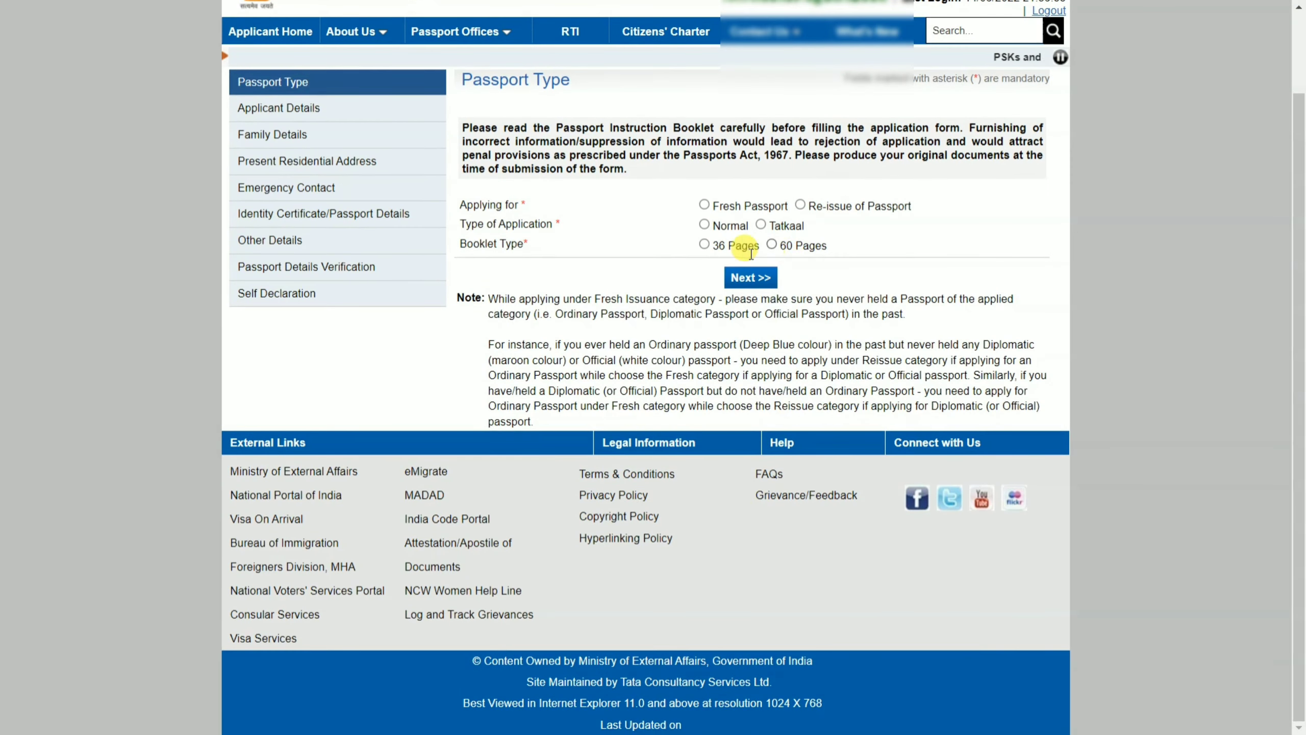
# - Choose Fresh Passport with the Normal application type and continue to the applicant details
pyautogui.scroll(2, 637, 288)
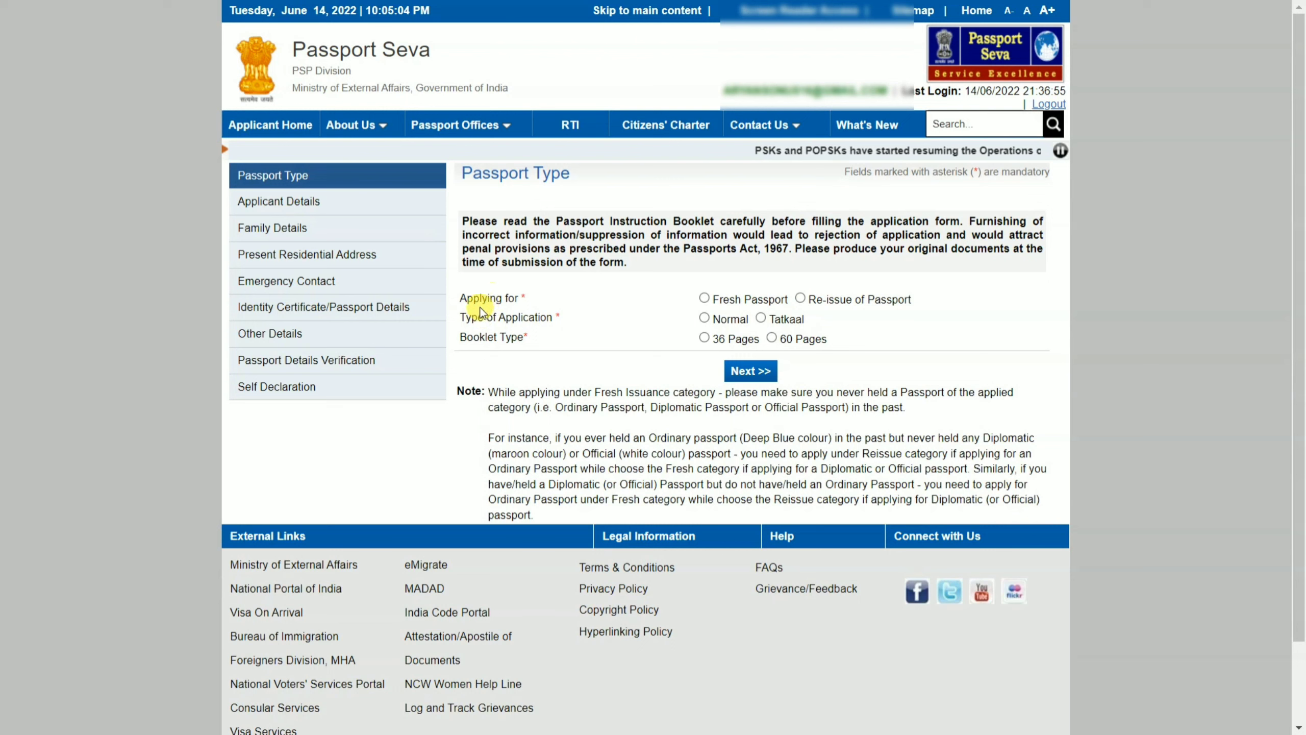
pyautogui.click(706, 298)
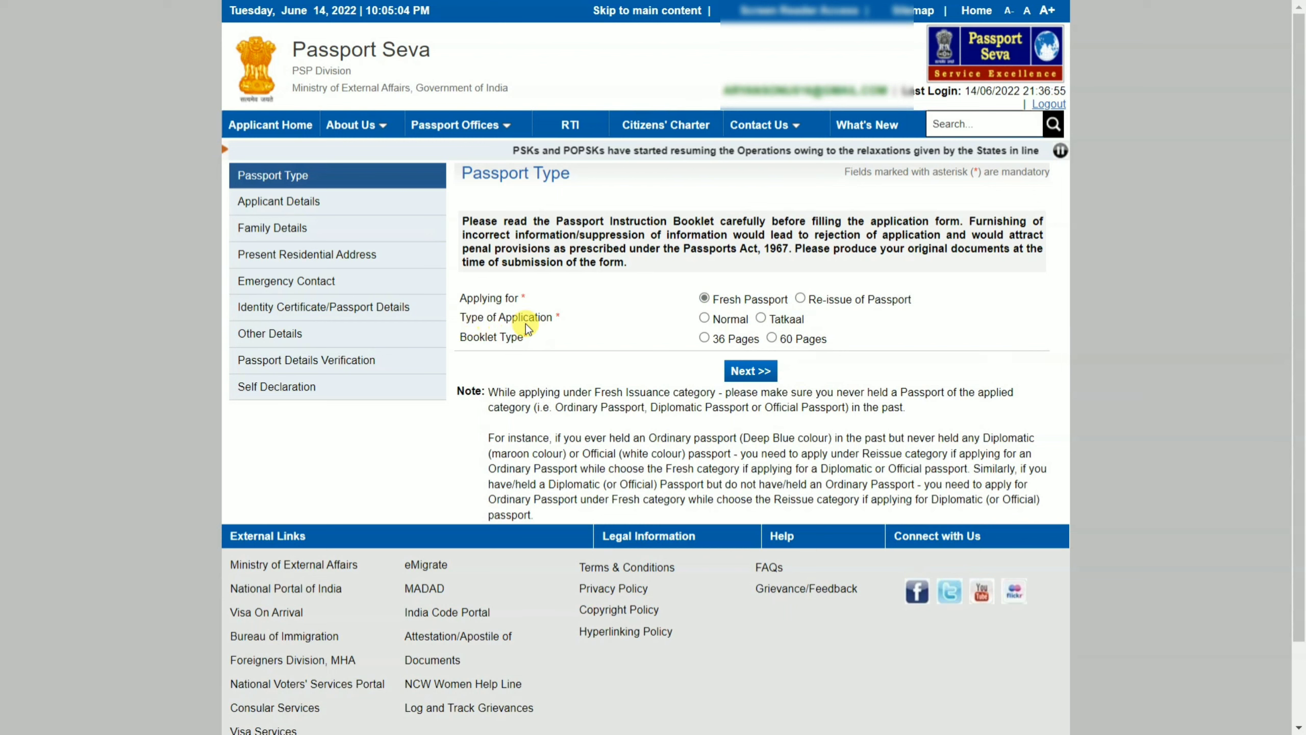
pyautogui.click(704, 318)
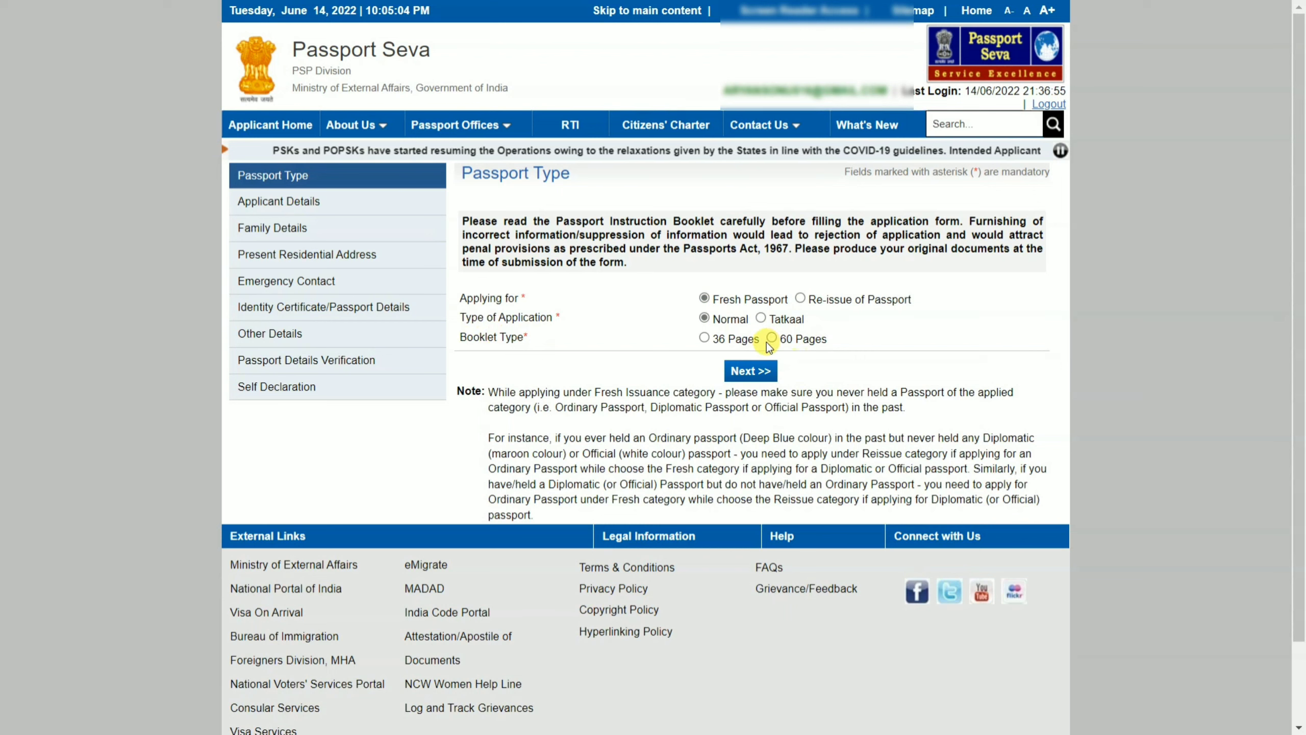
pyautogui.click(763, 371)
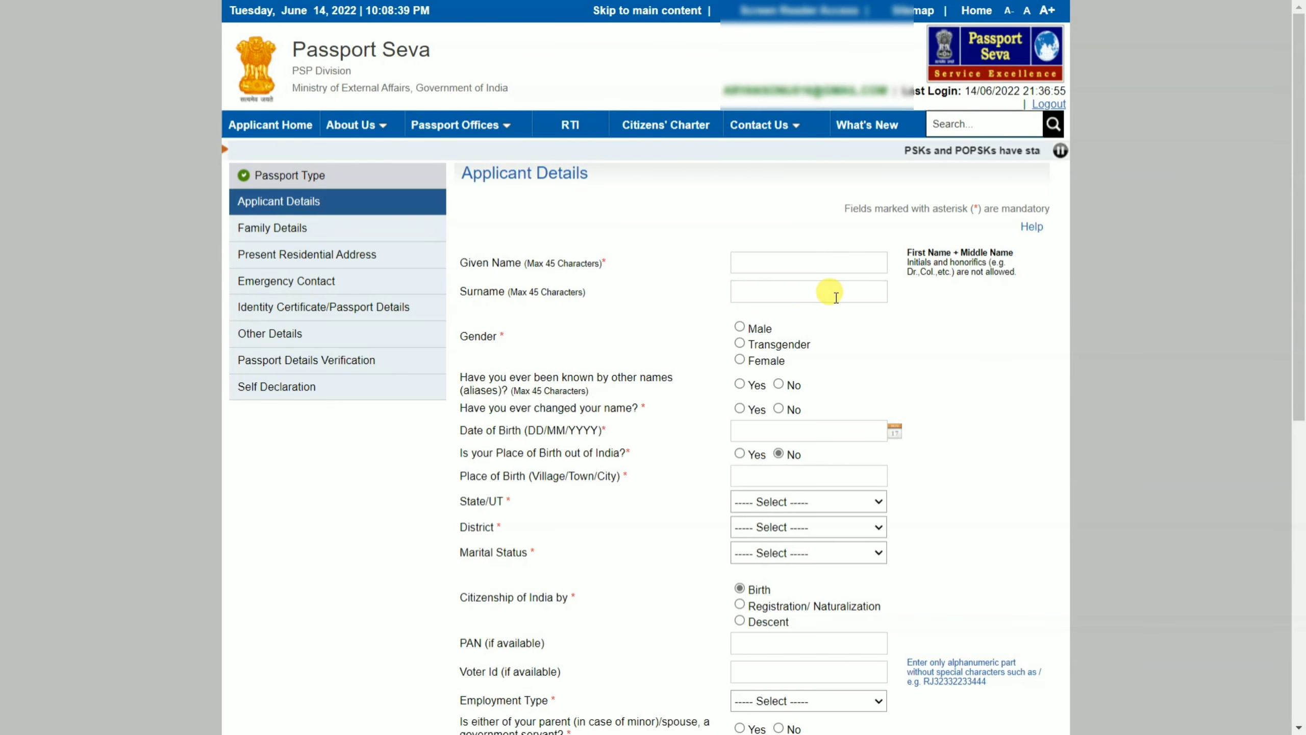
# - Set the applicant's gender to Male and answer No to both other names (aliases) and a changed name
pyautogui.scroll(-2, 874, 289)
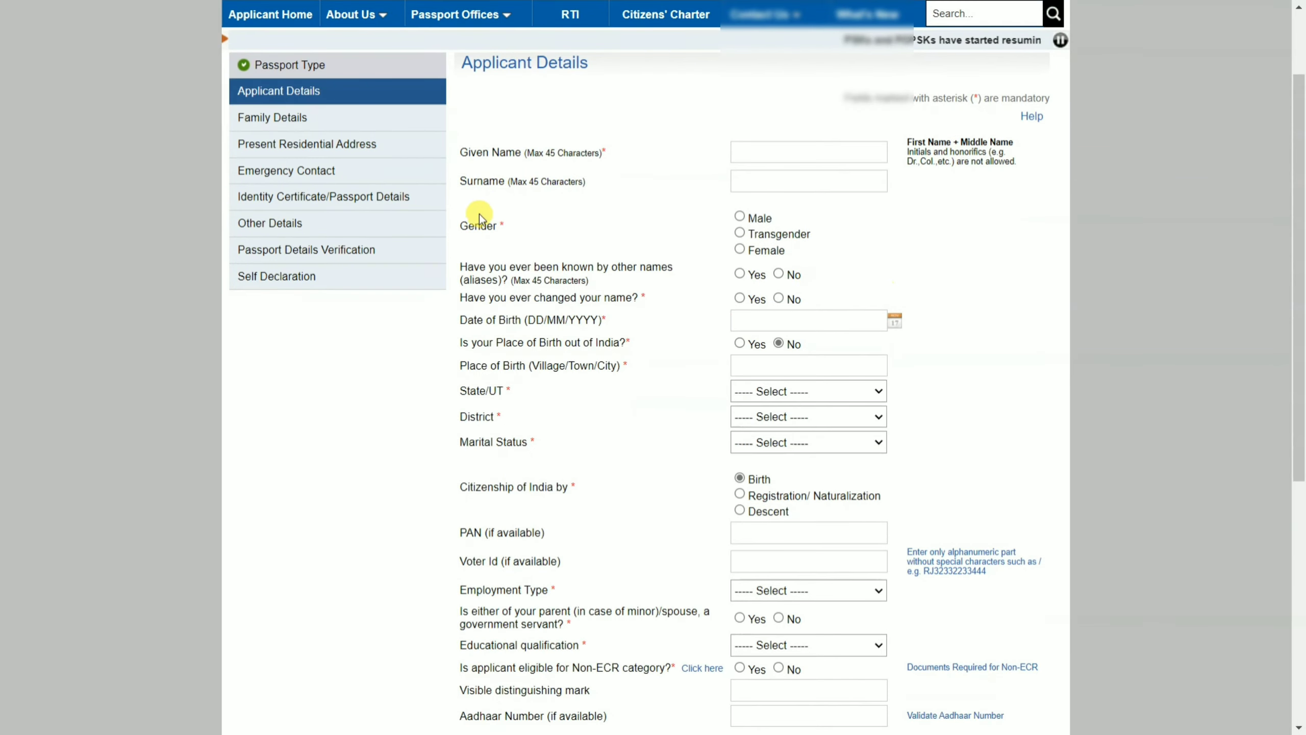
pyautogui.click(740, 217)
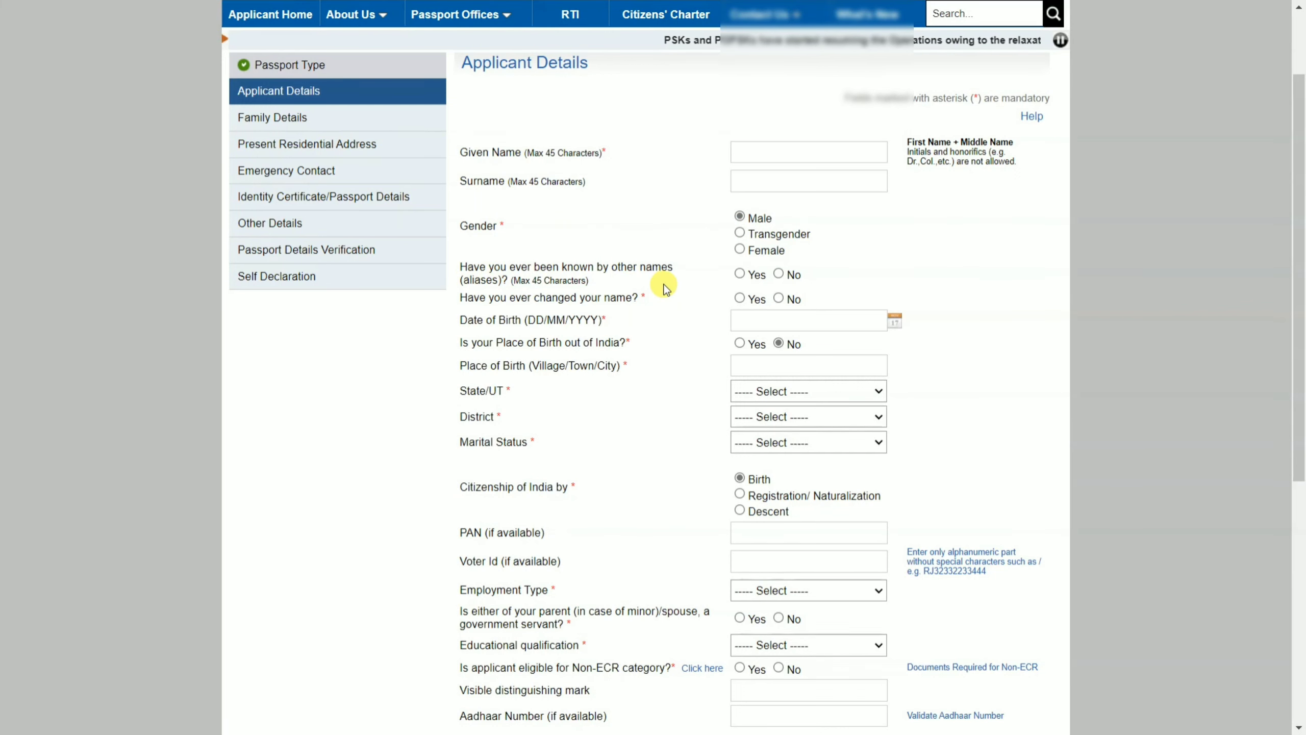
pyautogui.scroll(-2, 664, 288)
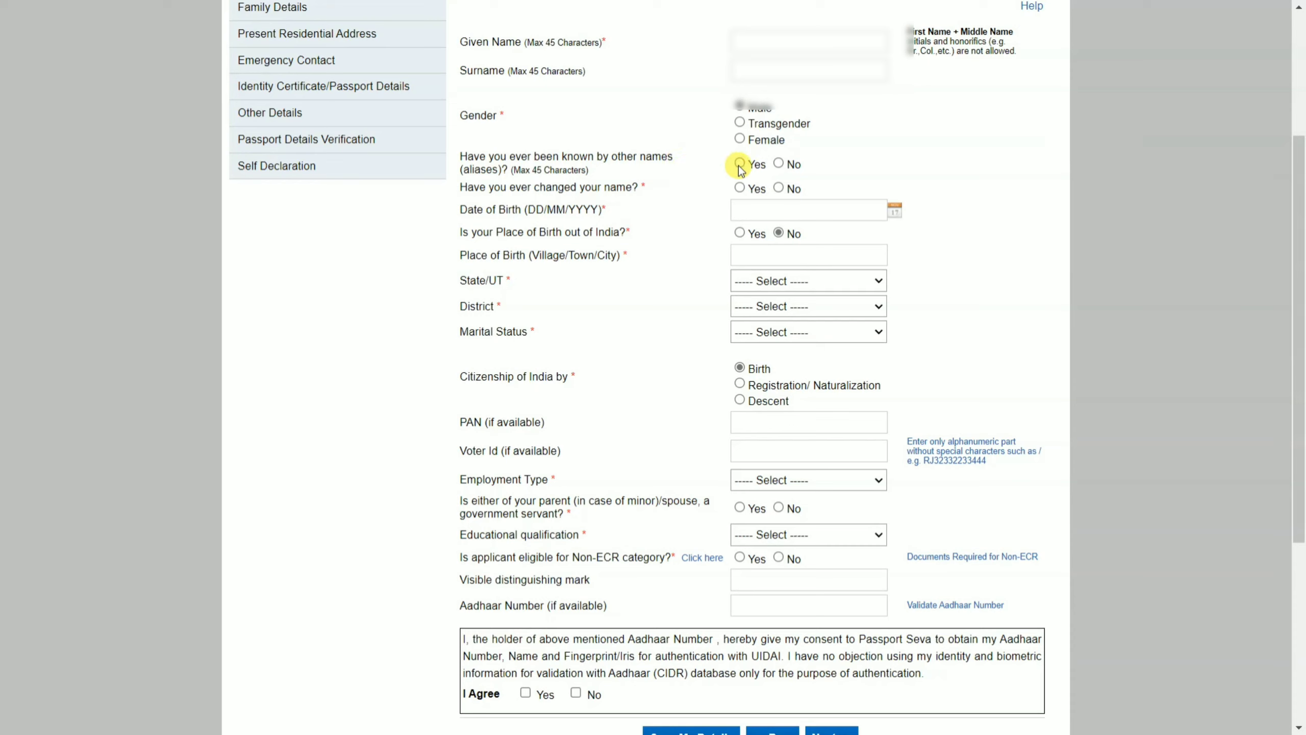
pyautogui.click(778, 164)
pyautogui.click(773, 210)
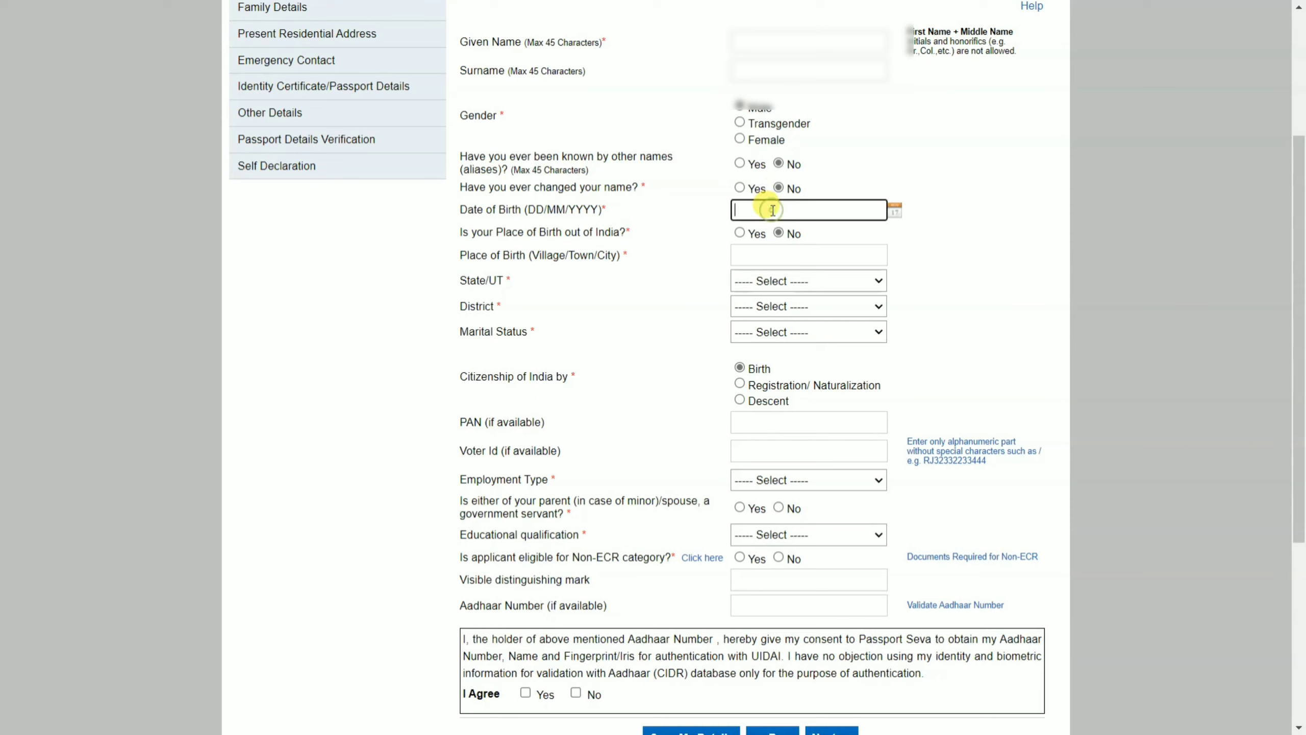
pyautogui.click(894, 211)
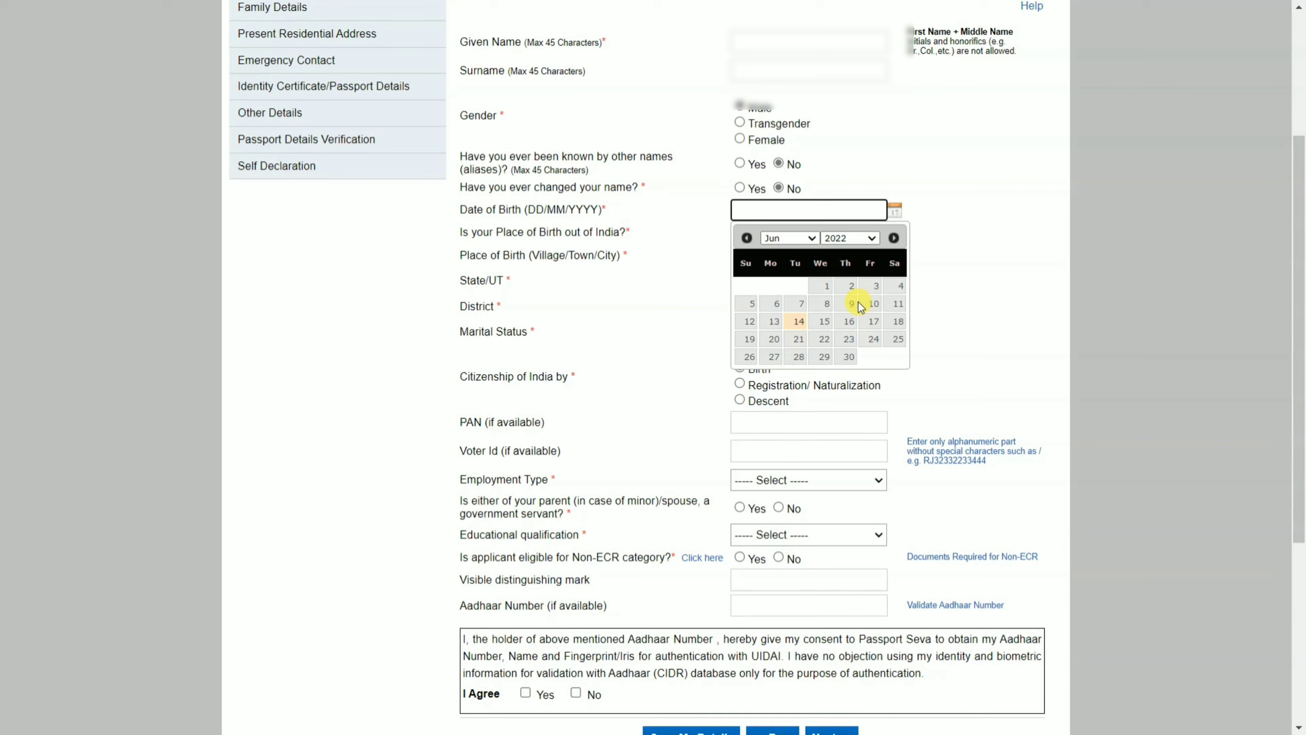
pyautogui.click(995, 248)
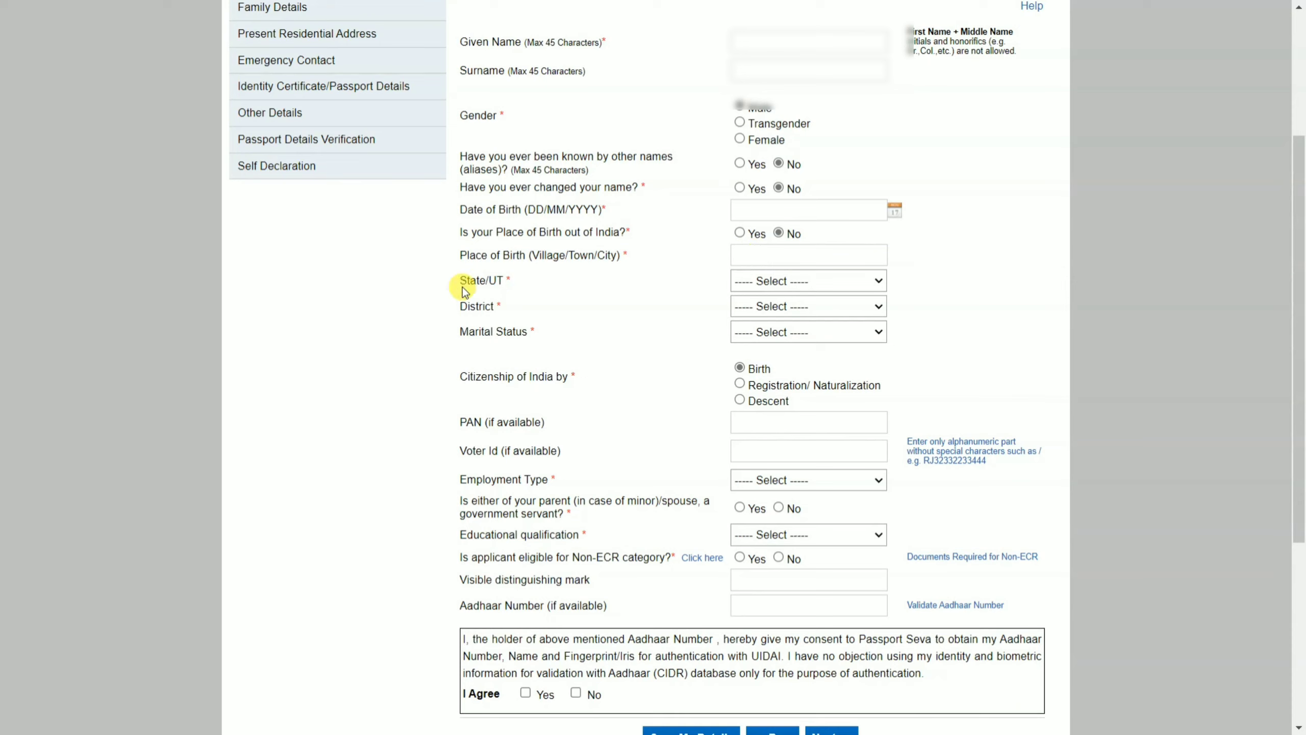
# - Set the State/UT of the applicant's place of birth to Bihar
pyautogui.click(784, 283)
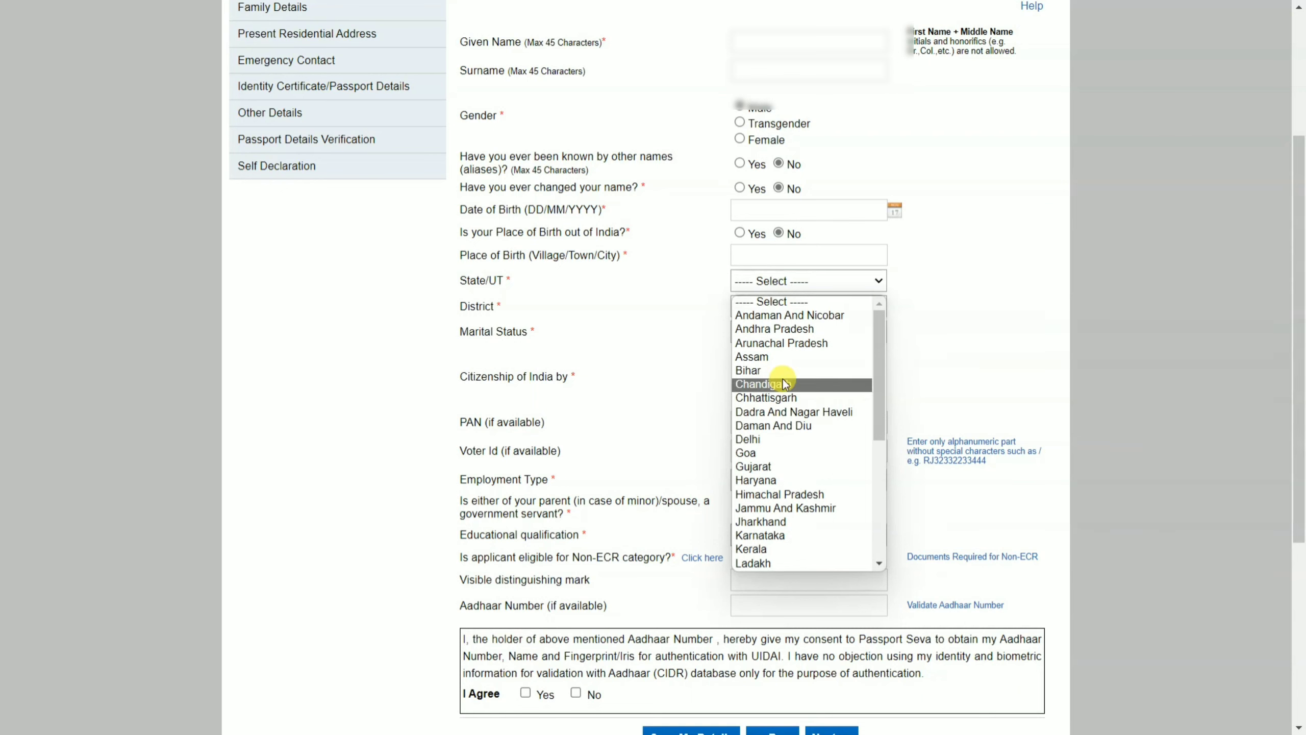
pyautogui.scroll(-3, 785, 441)
pyautogui.scroll(-3, 785, 440)
pyautogui.scroll(6, 782, 451)
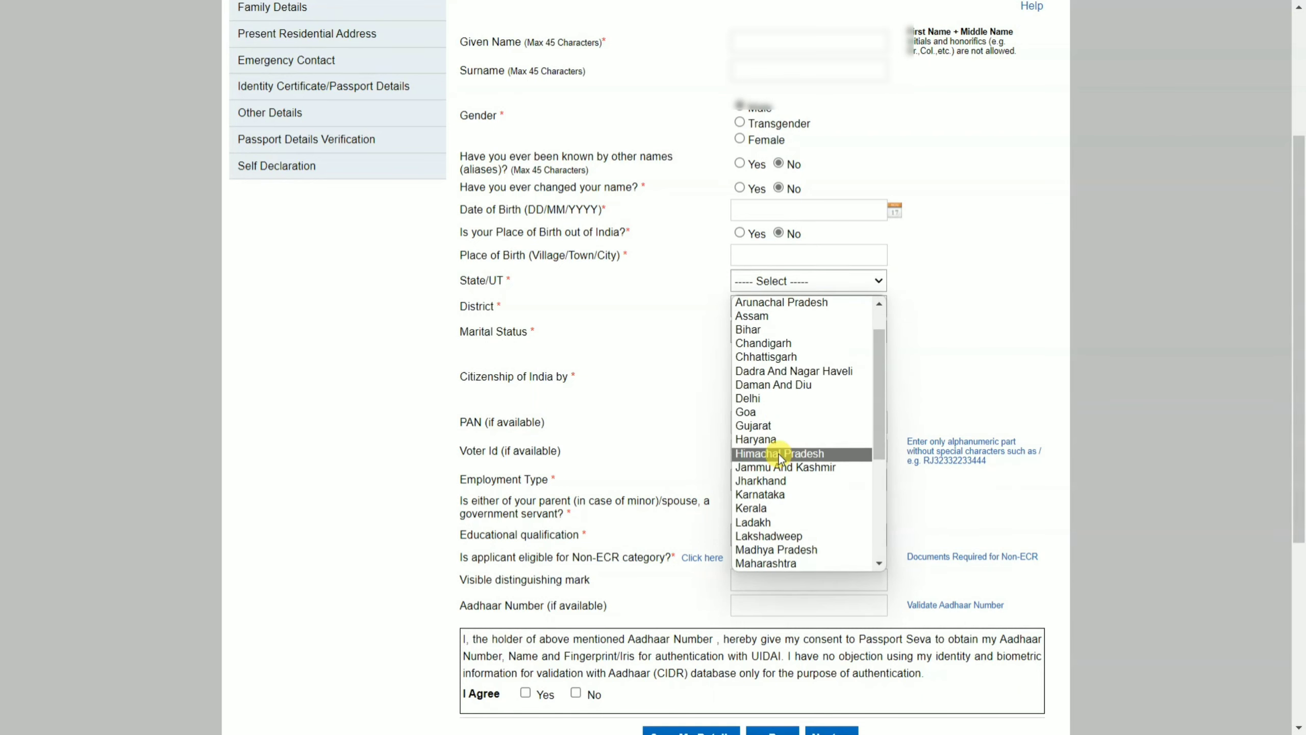
pyautogui.click(761, 370)
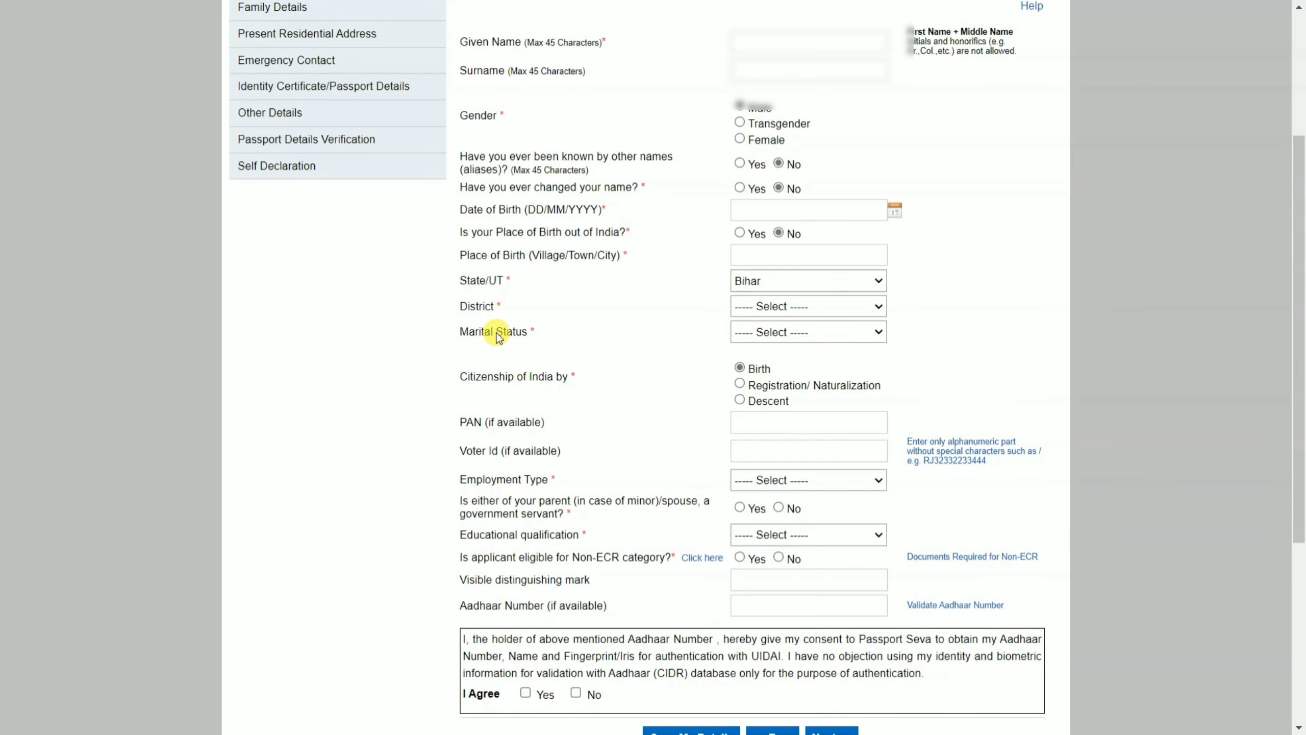
# - Set the birth district to Patna and the marital status to Single
pyautogui.click(782, 307)
pyautogui.scroll(-1, 794, 376)
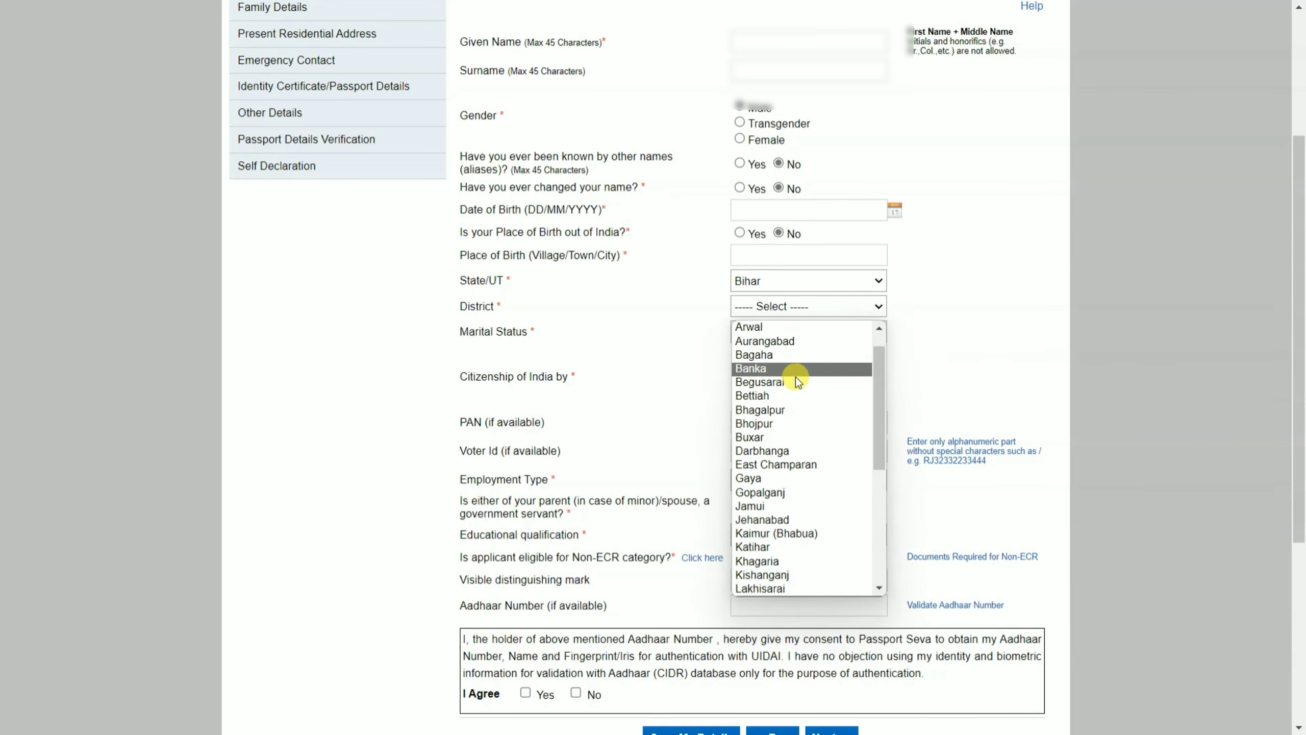
pyautogui.scroll(-6, 793, 470)
pyautogui.scroll(6, 777, 416)
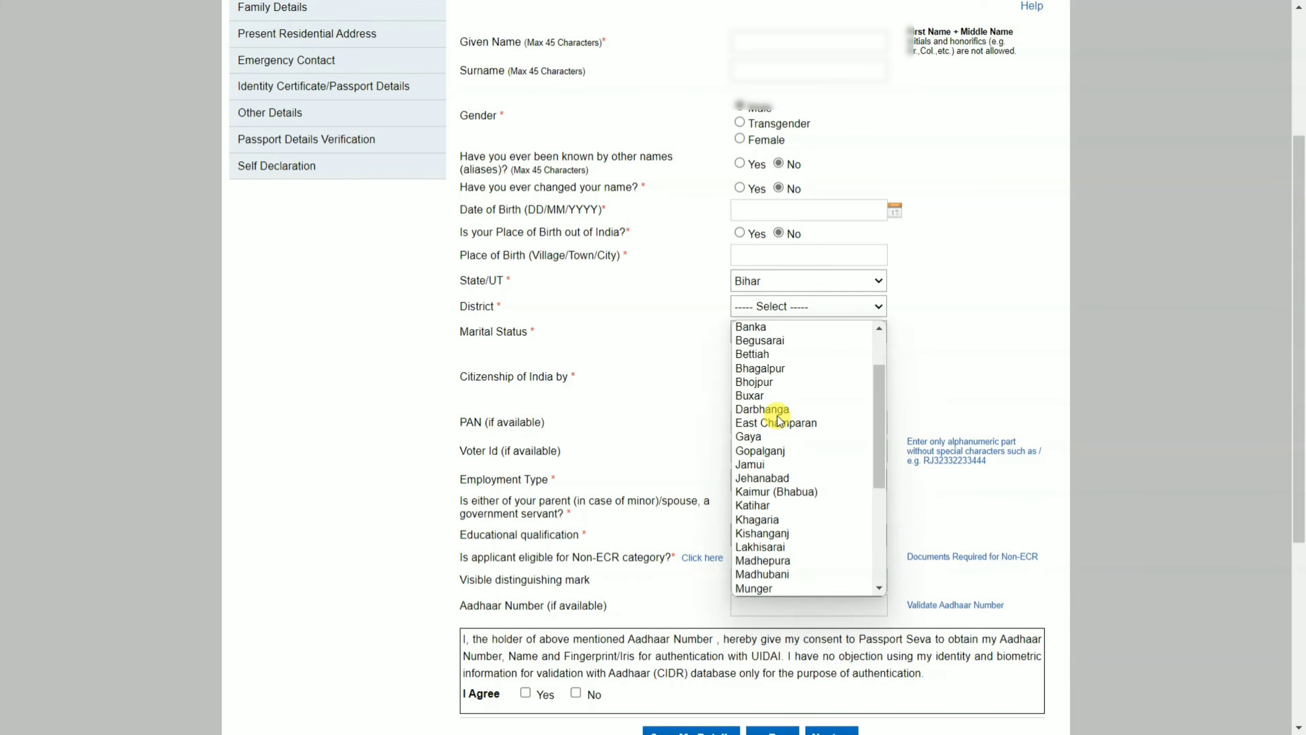
pyautogui.scroll(-4, 783, 478)
pyautogui.click(783, 478)
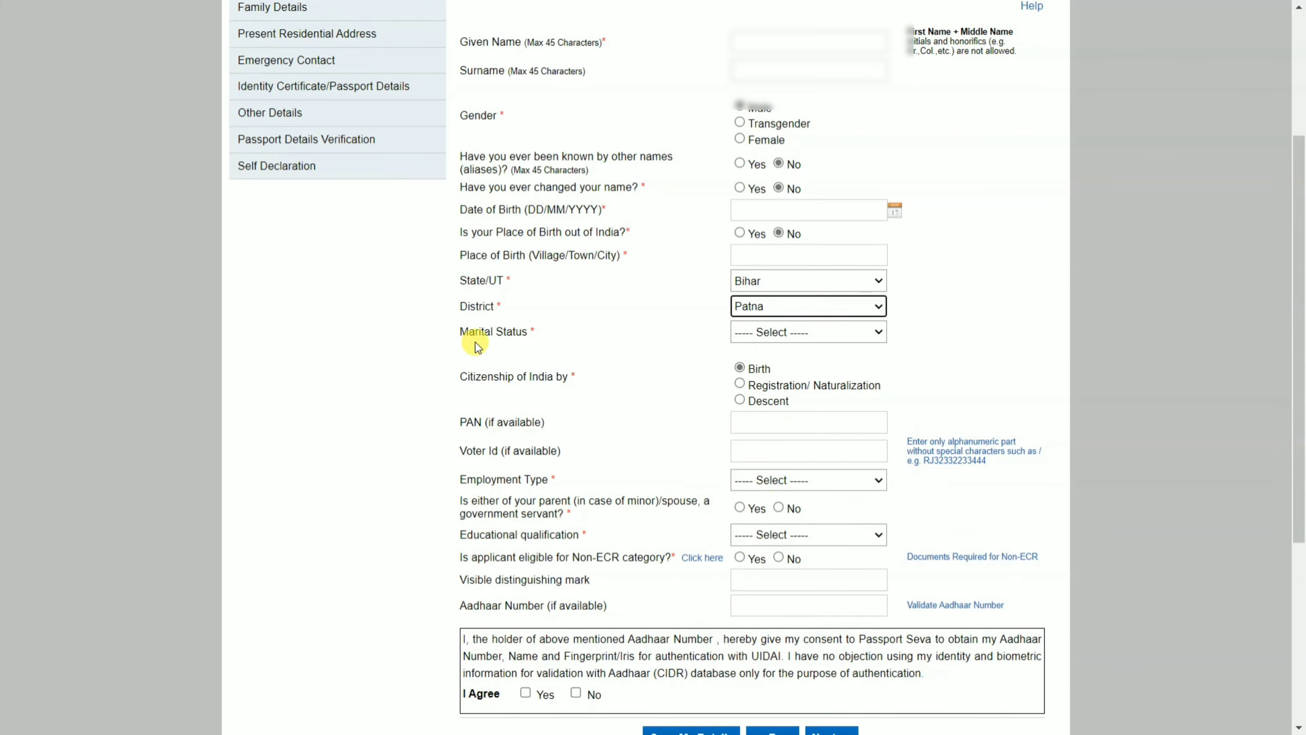
pyautogui.click(797, 334)
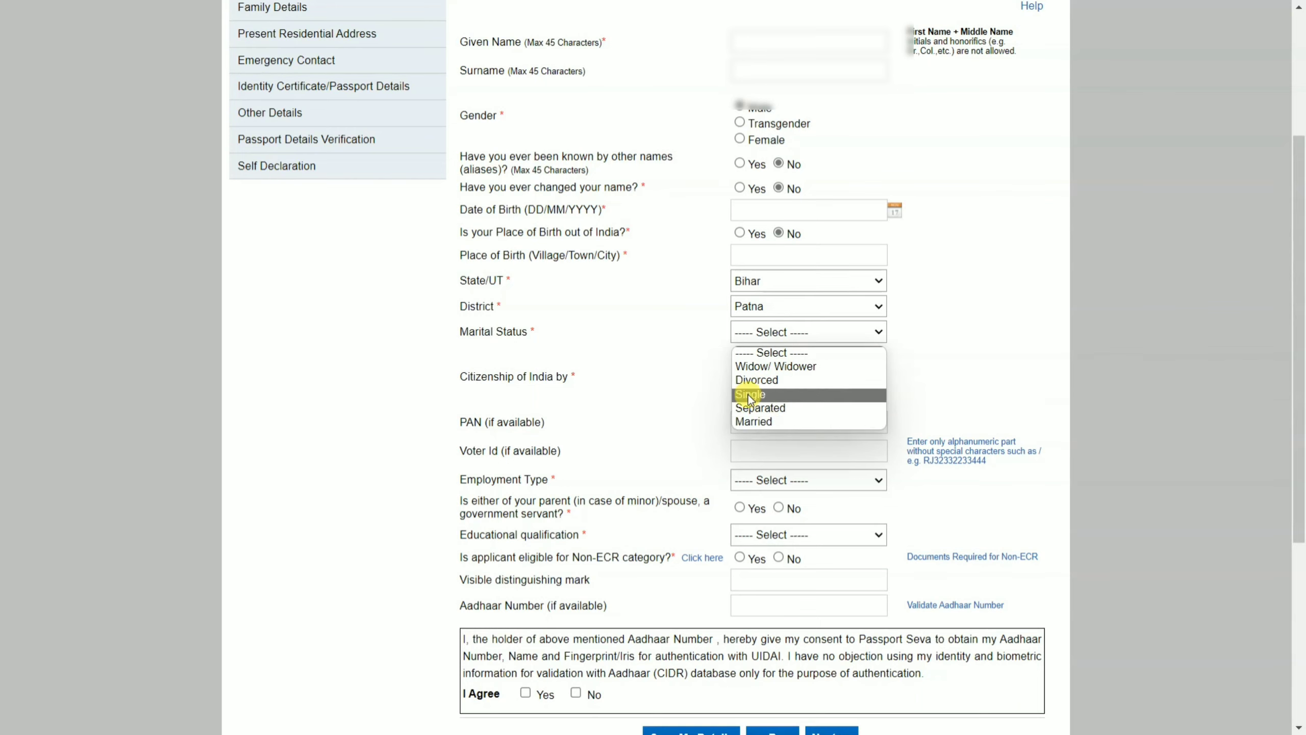
pyautogui.click(769, 397)
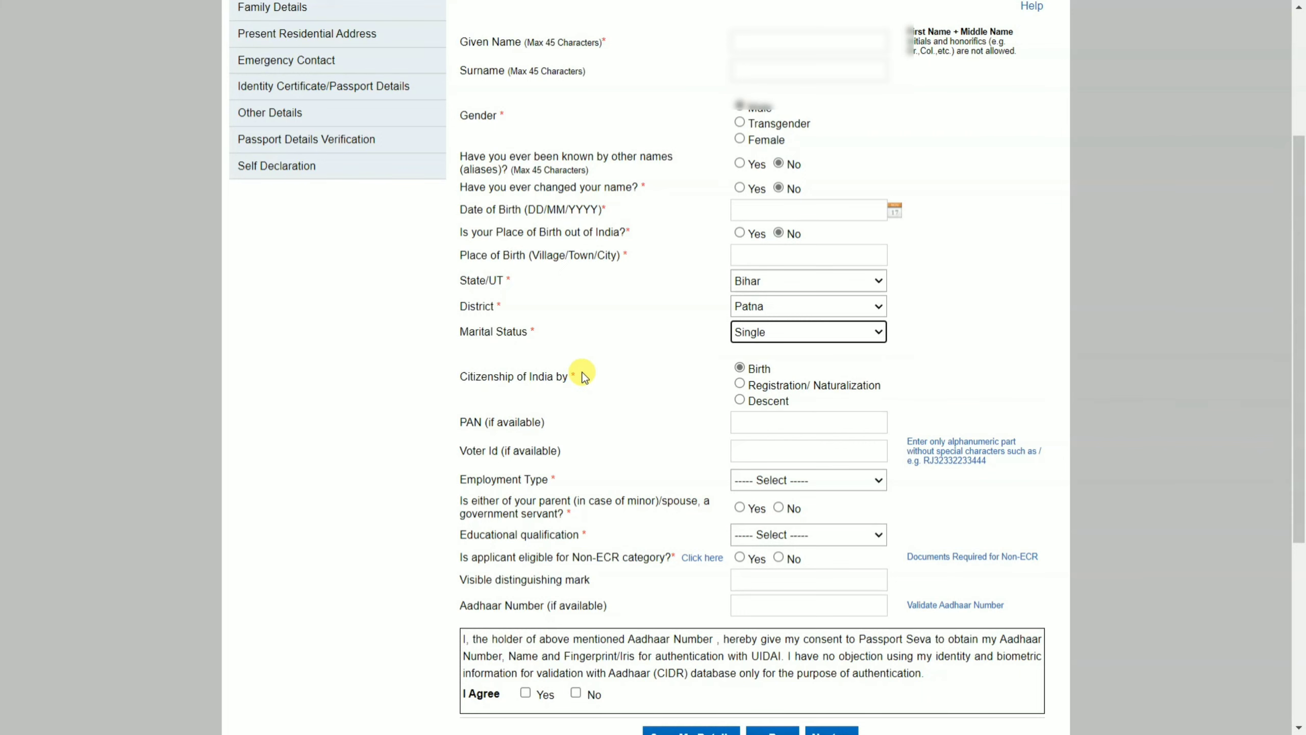
# - Set the employment type to Others and answer No to a parent or spouse being a government servant
pyautogui.scroll(-1, 611, 359)
pyautogui.scroll(-1, 611, 359)
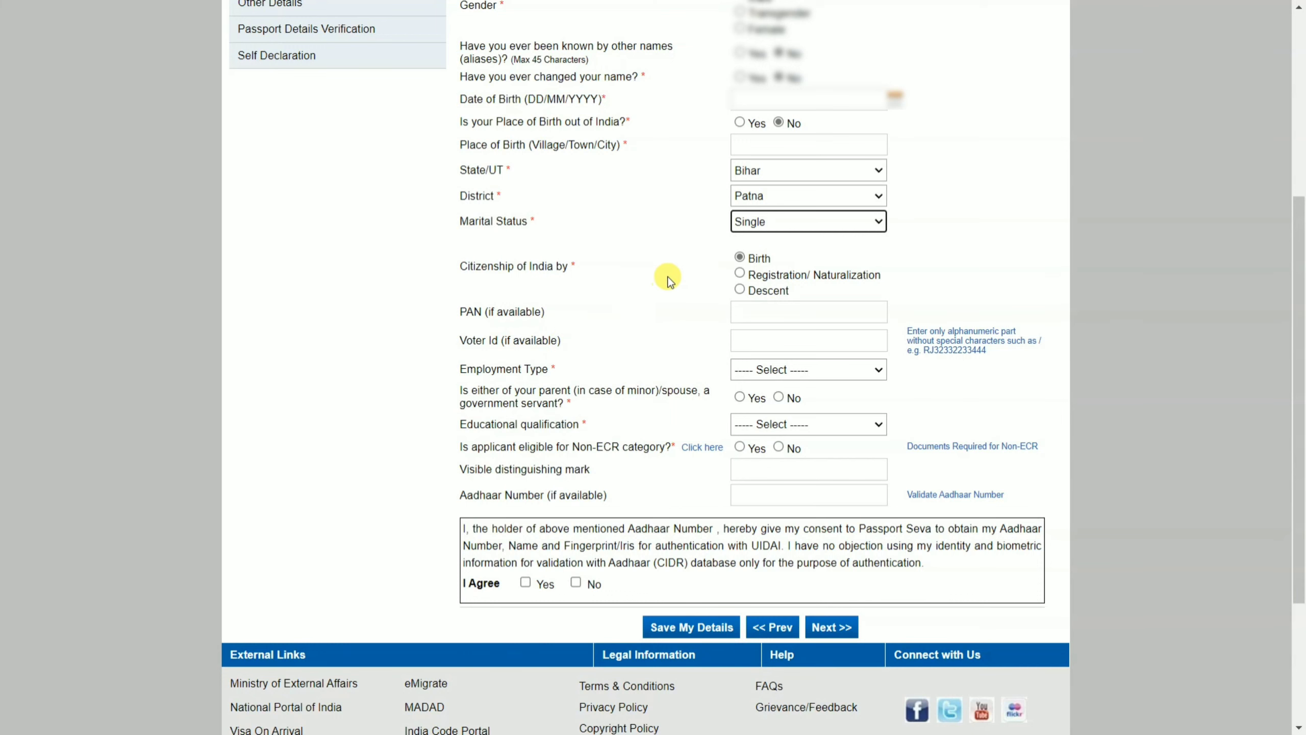
pyautogui.scroll(-2, 522, 301)
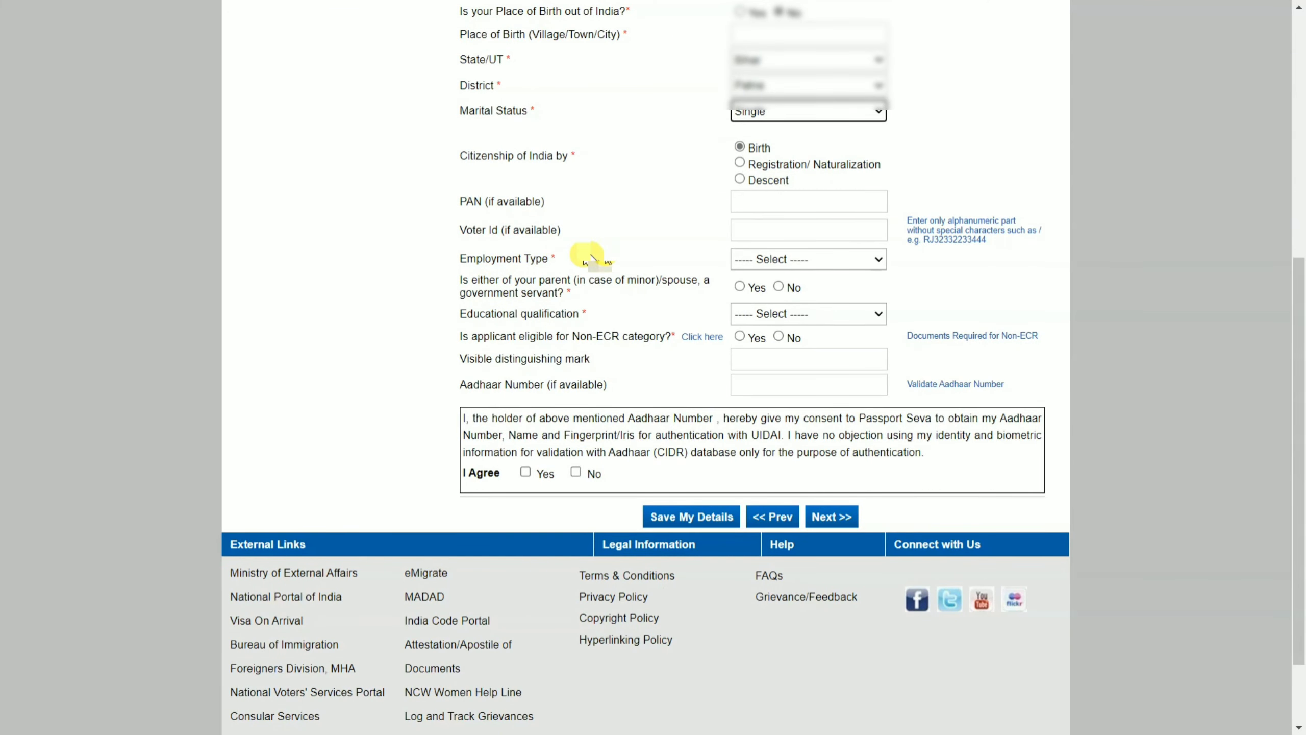
pyautogui.click(769, 263)
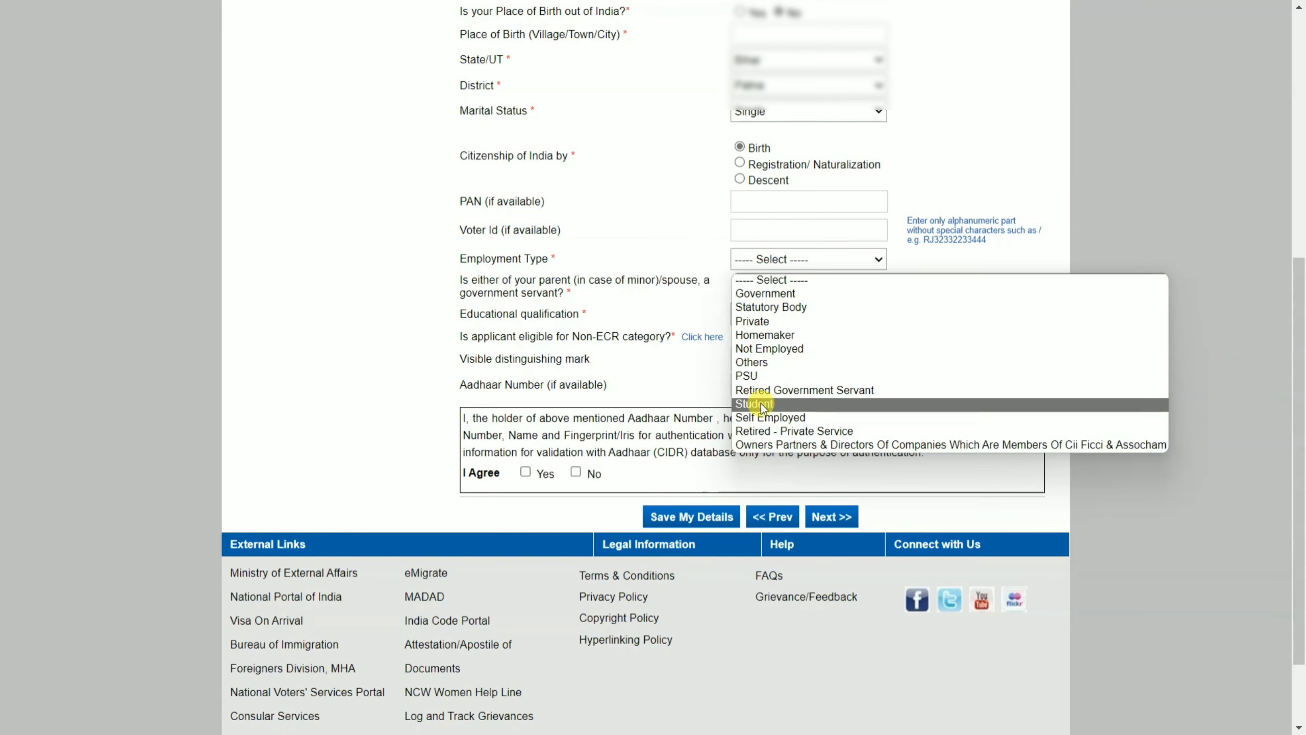
pyautogui.click(751, 363)
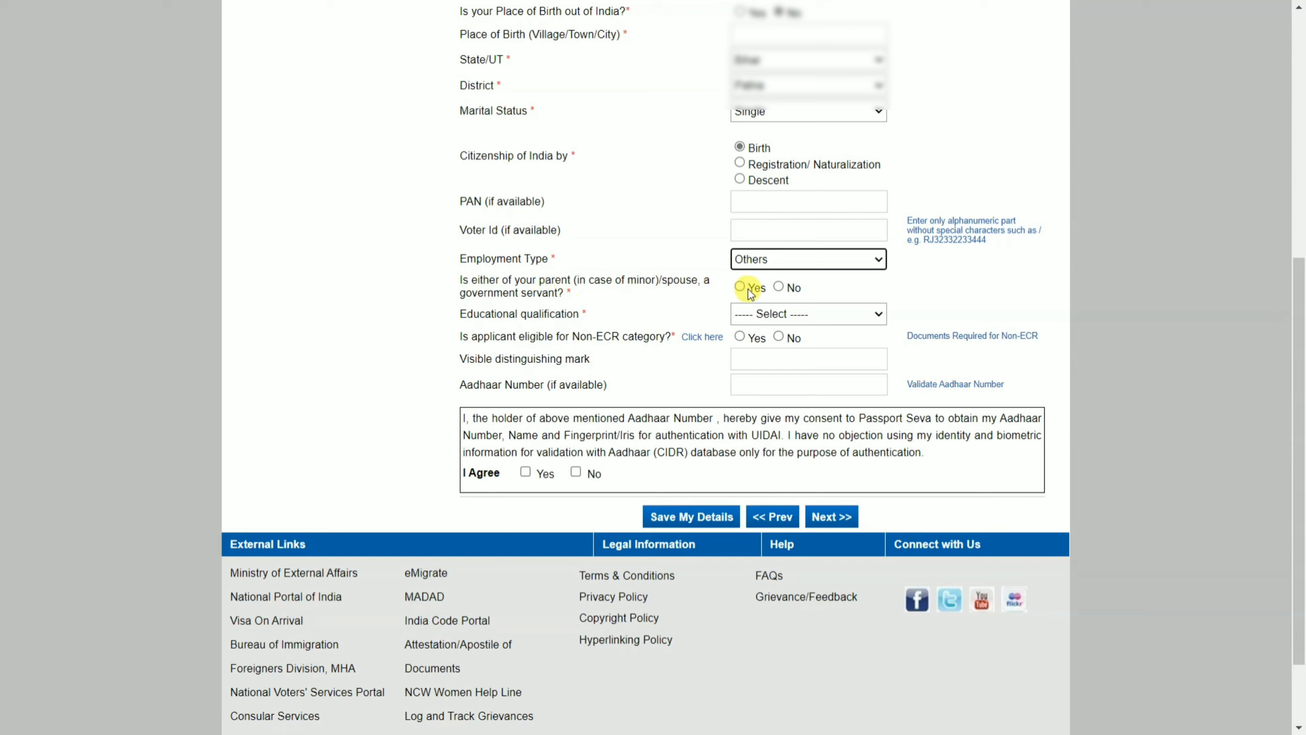
pyautogui.click(778, 287)
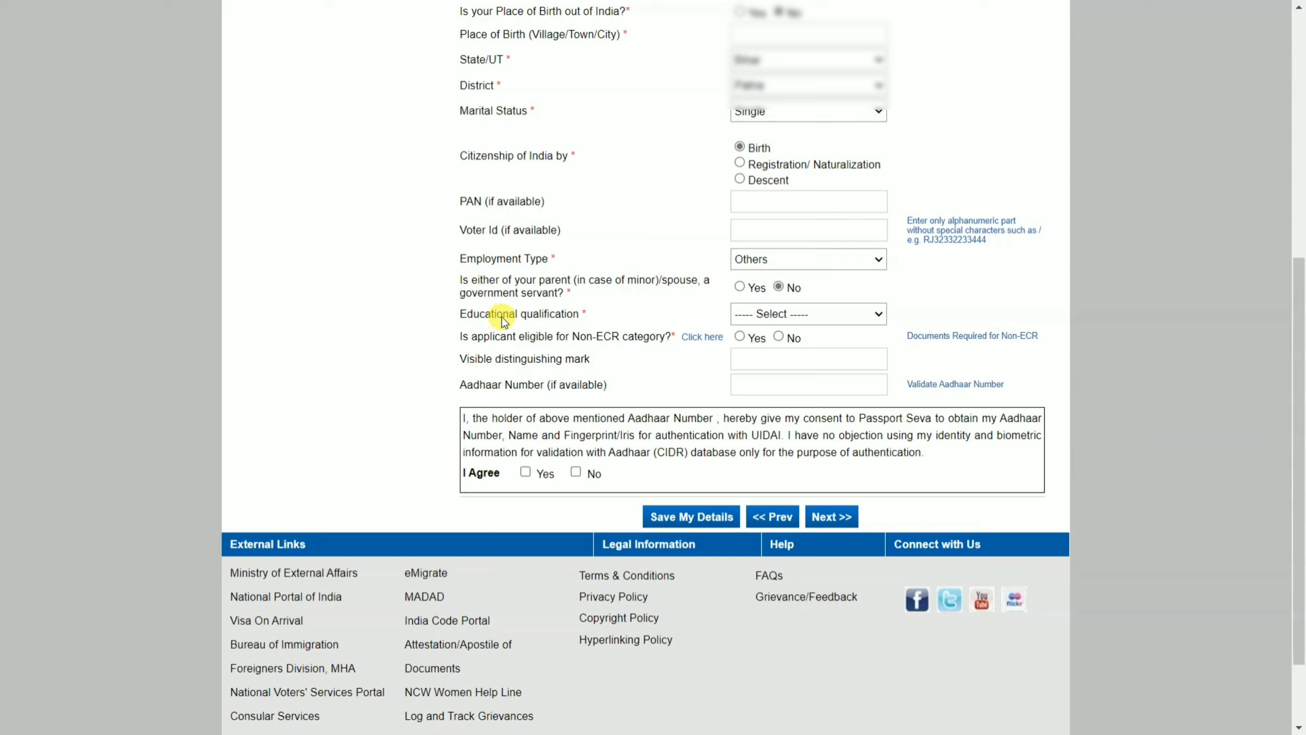
# - Set educational qualification to Between 8th And 9th Standard, answer No to Non-ECR eligibility, and agree with Yes to the Aadhaar consent
pyautogui.click(806, 315)
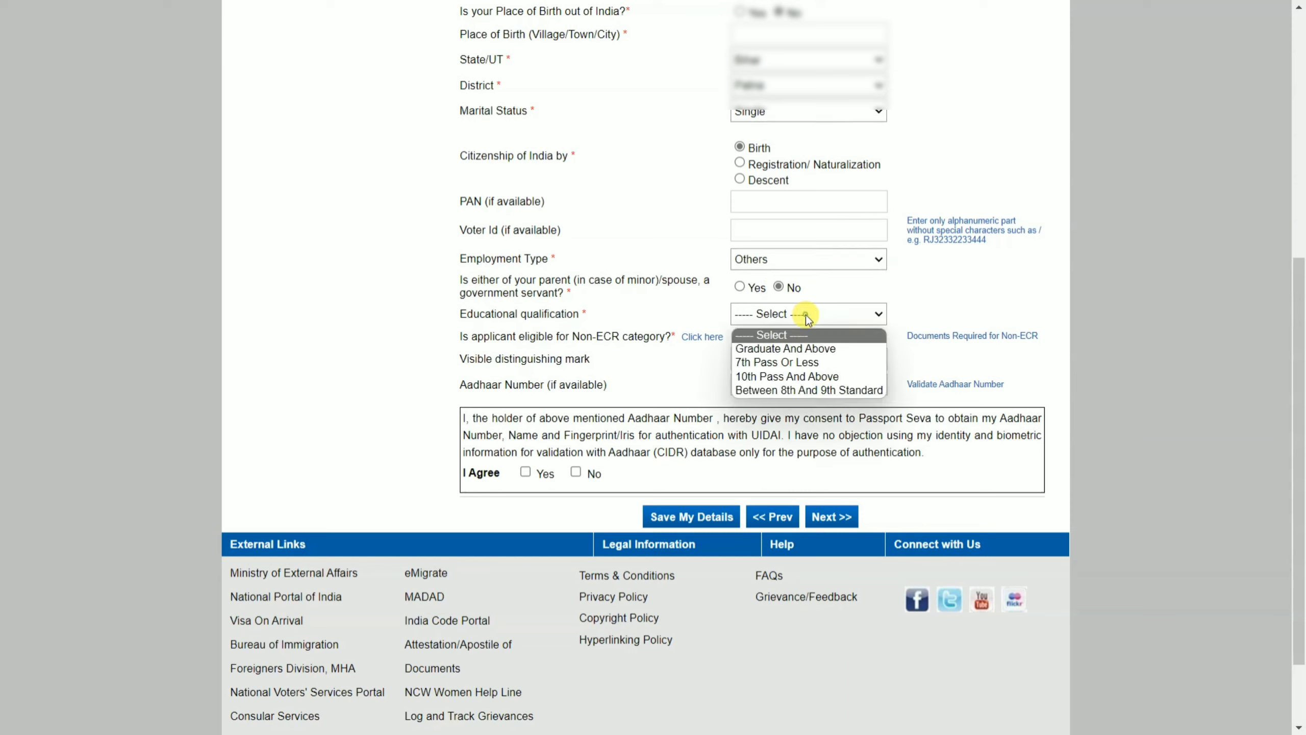
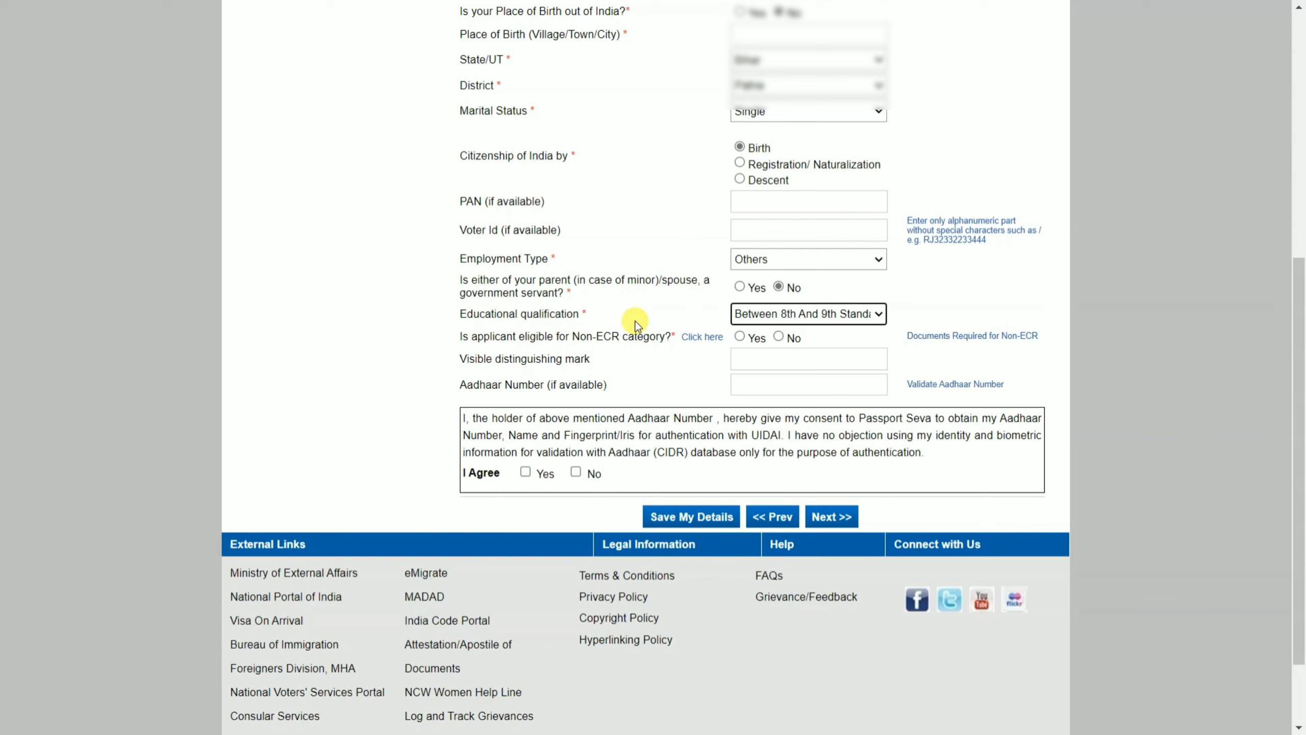
pyautogui.click(750, 316)
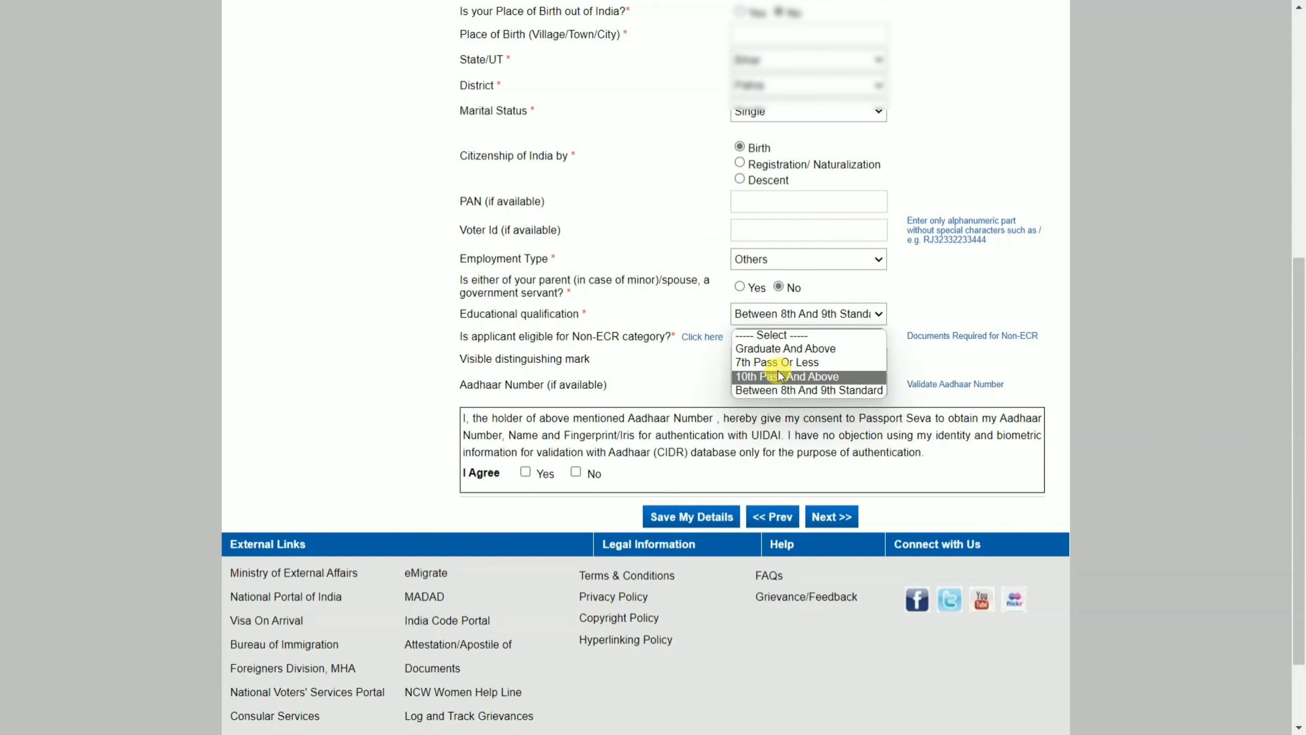
pyautogui.click(703, 389)
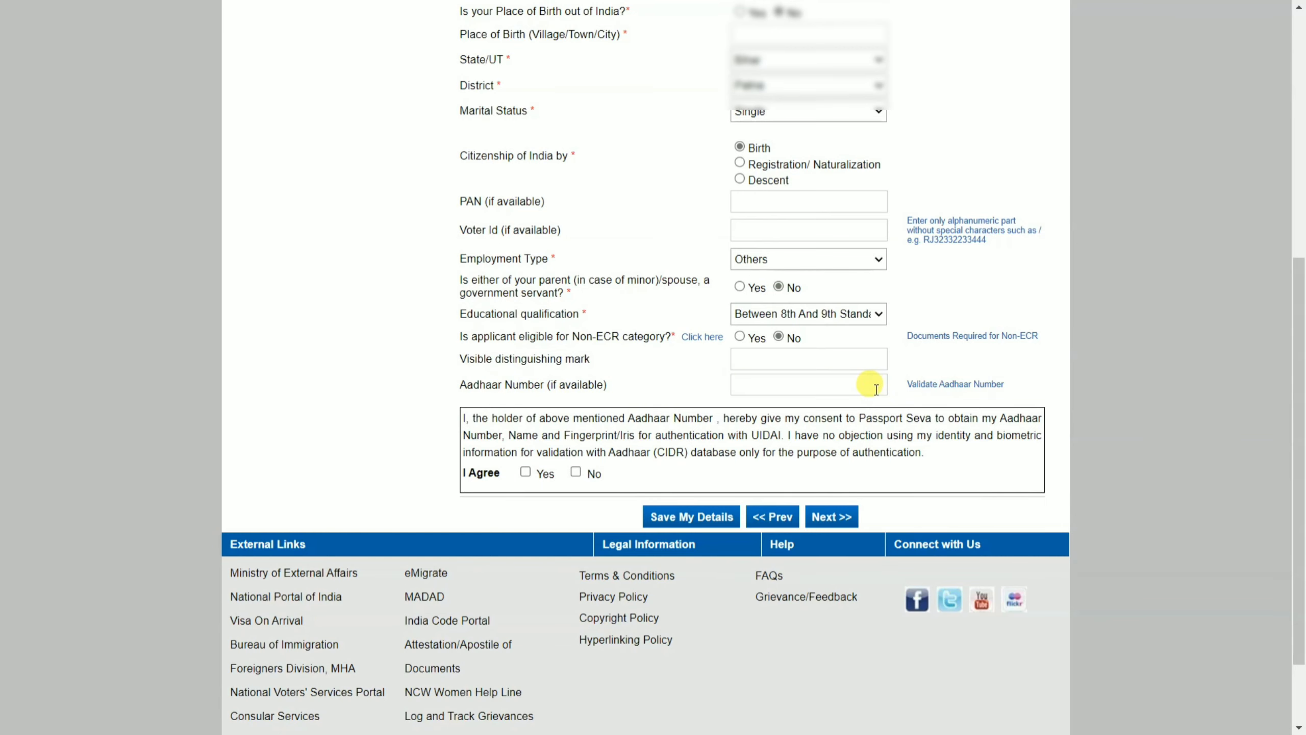
pyautogui.scroll(-2, 598, 355)
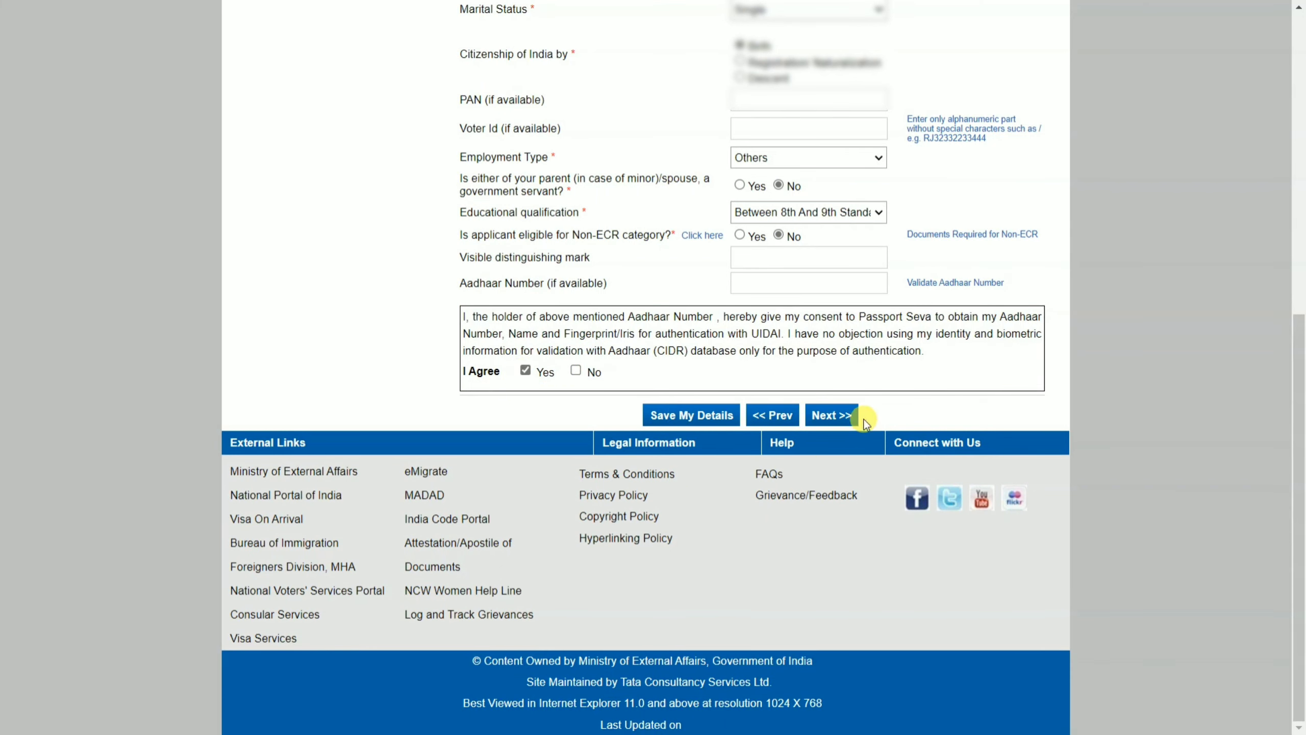
# - Proceed from the applicant details and set the present residential address's police station to MALI
pyautogui.click(829, 415)
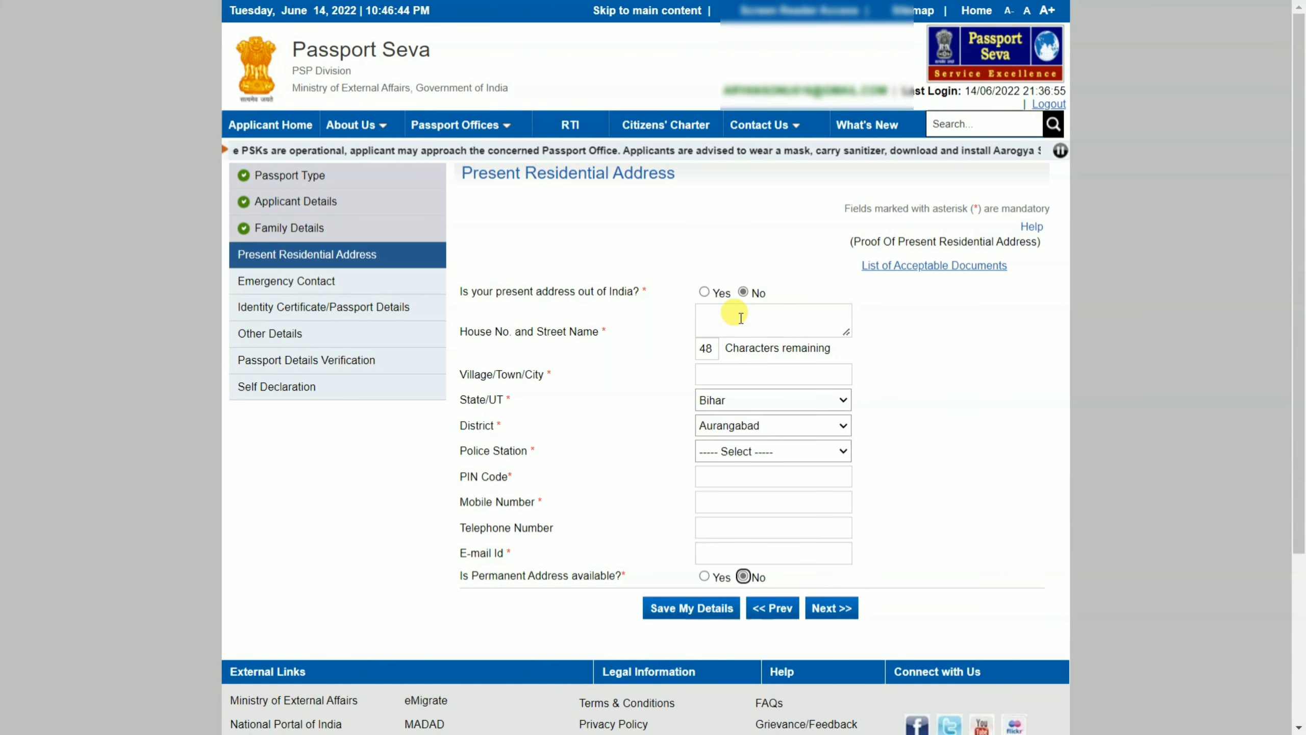
pyautogui.scroll(-2, 597, 344)
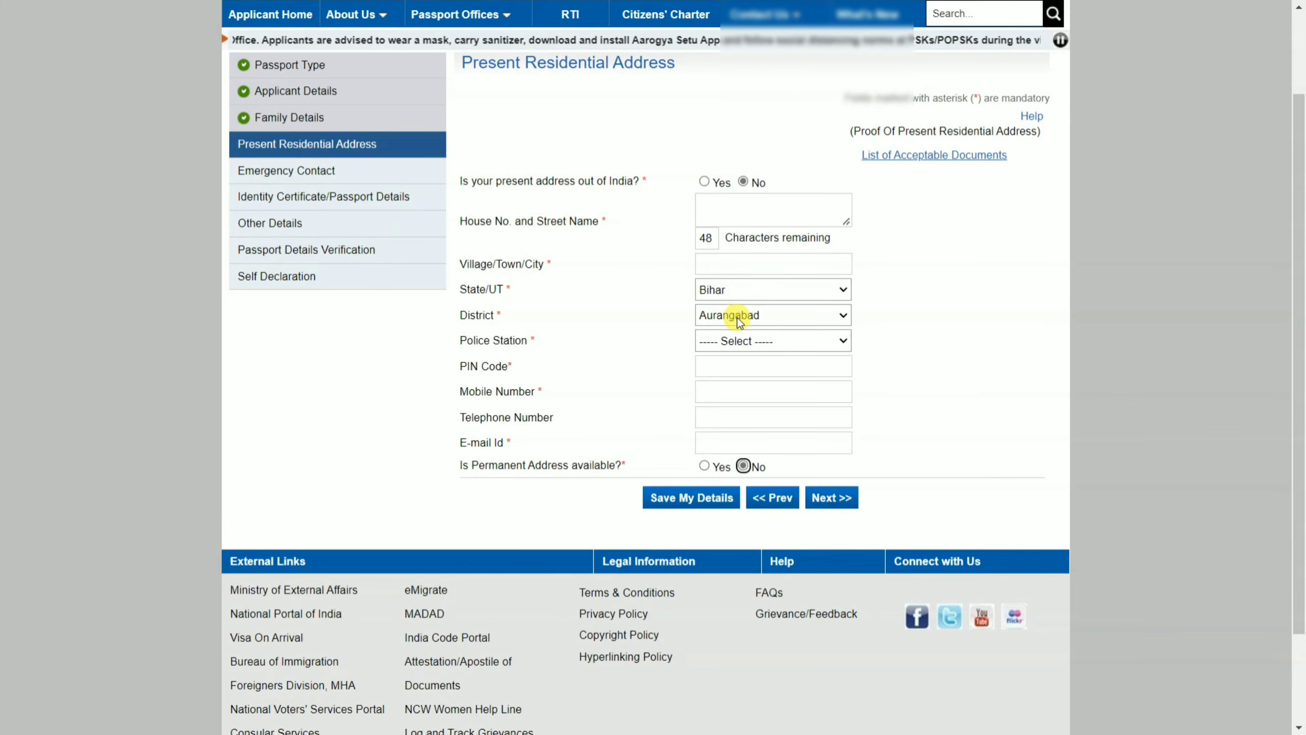
pyautogui.click(760, 342)
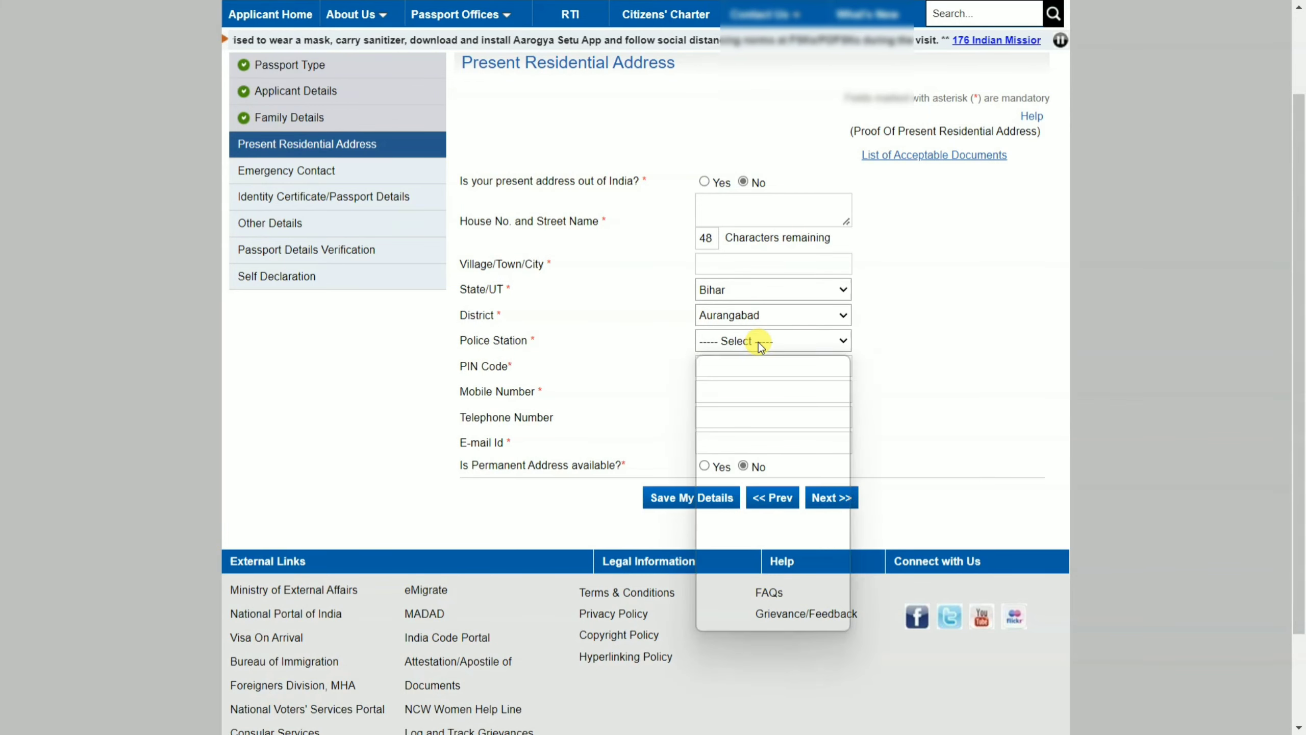
pyautogui.scroll(-3, 933, 341)
pyautogui.click(788, 227)
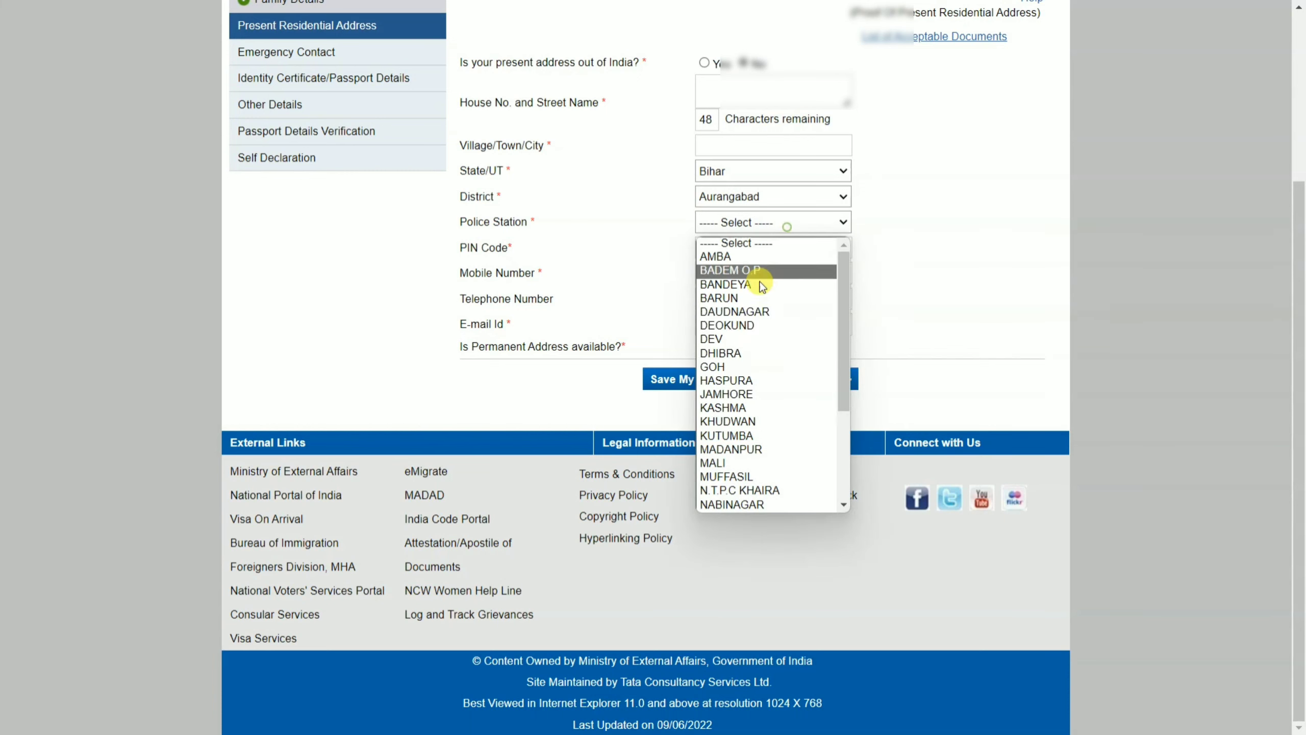
pyautogui.scroll(-3, 762, 286)
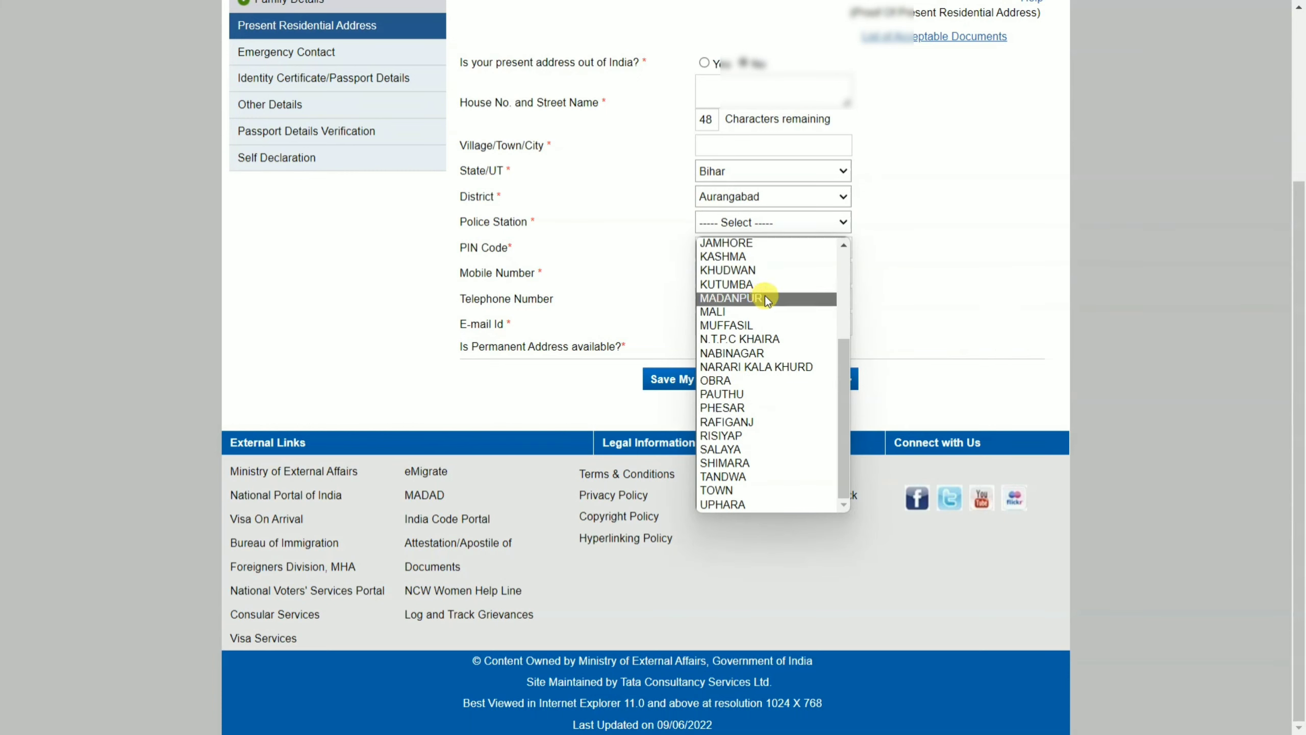
pyautogui.click(760, 313)
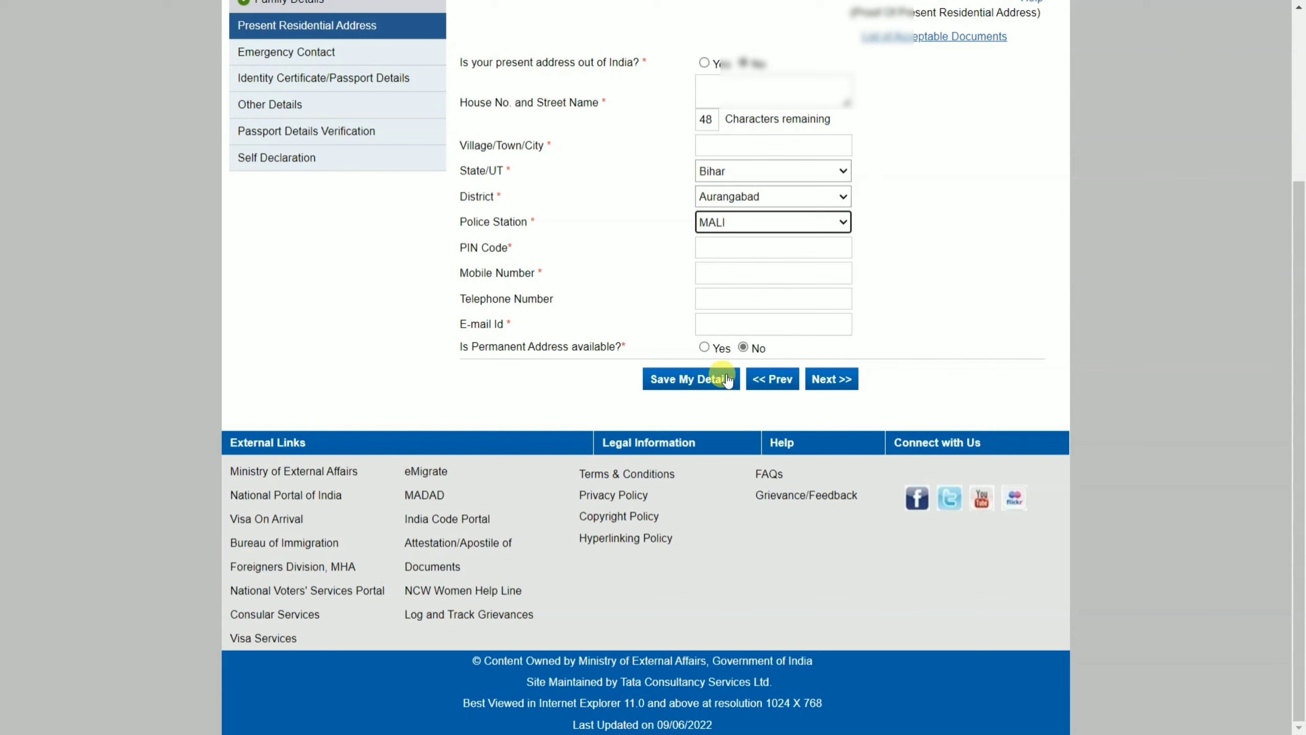
# - Try Yes for permanent address availability with both same-as-present answers, and set availability back to No
pyautogui.click(705, 348)
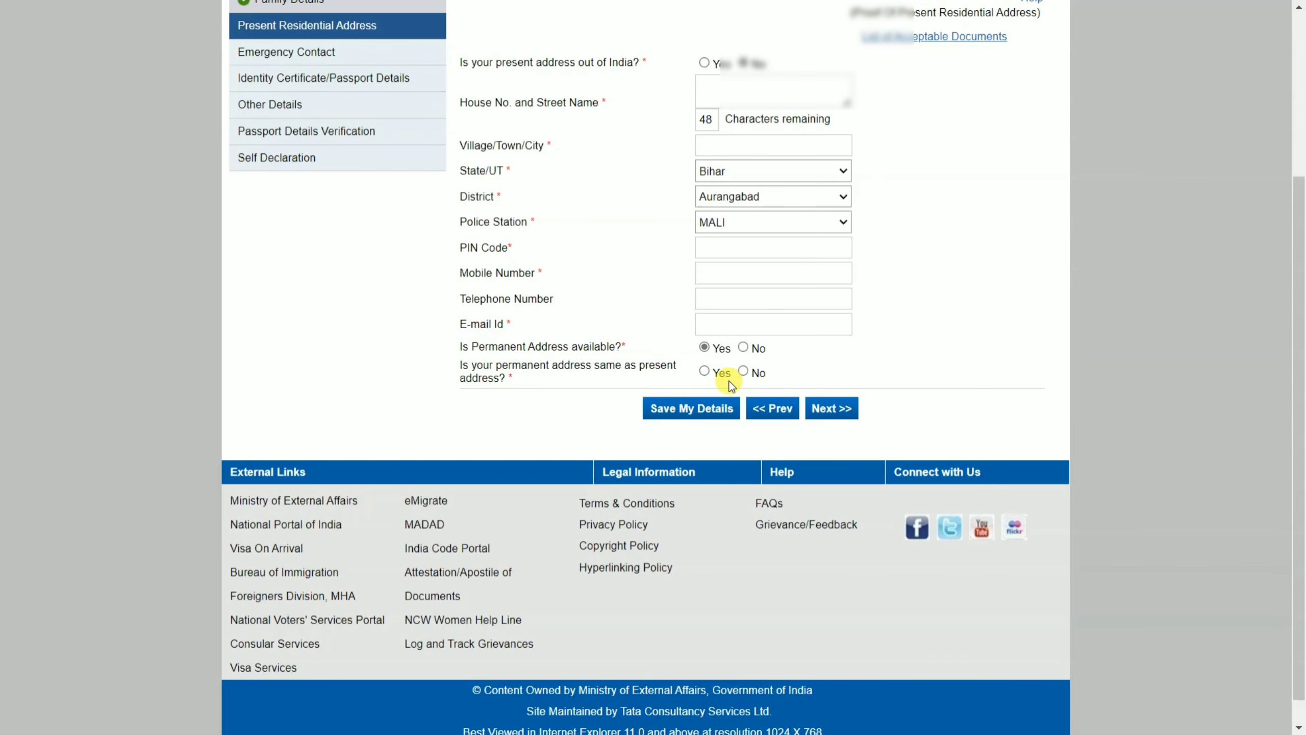
pyautogui.click(743, 372)
pyautogui.scroll(-2, 743, 369)
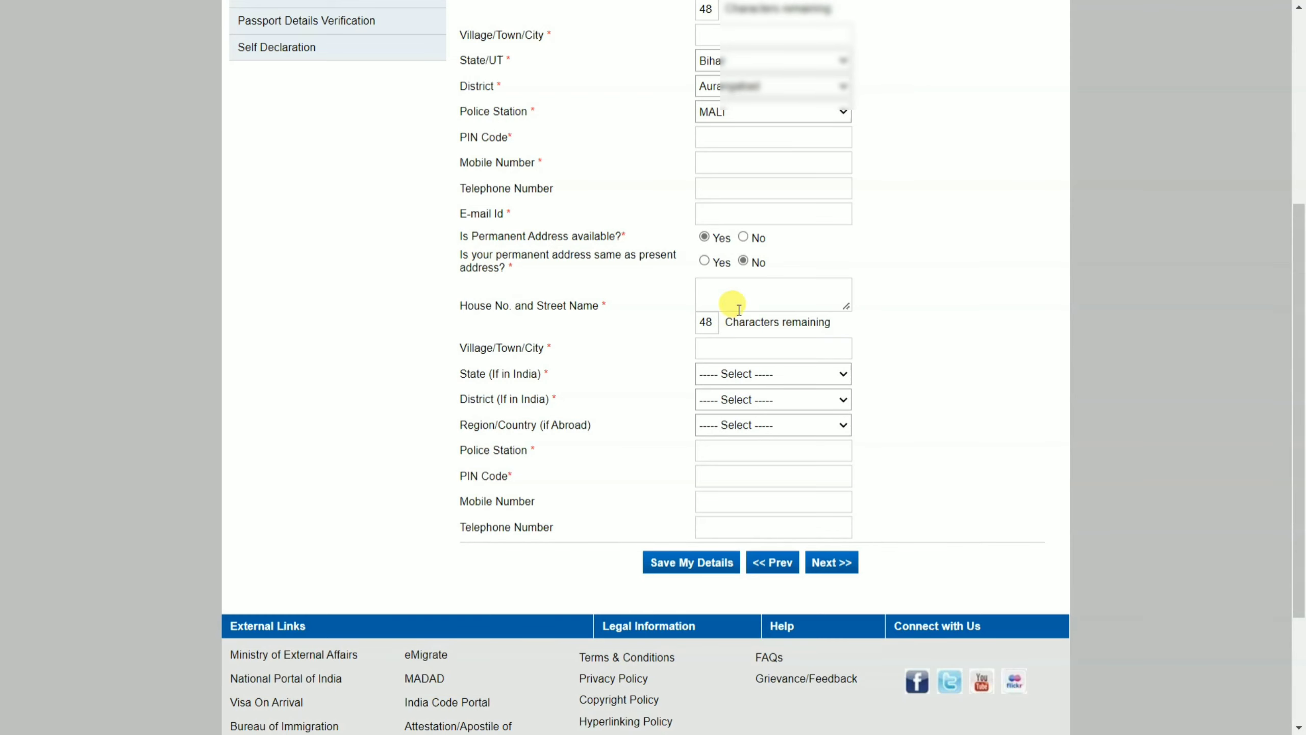
pyautogui.click(705, 261)
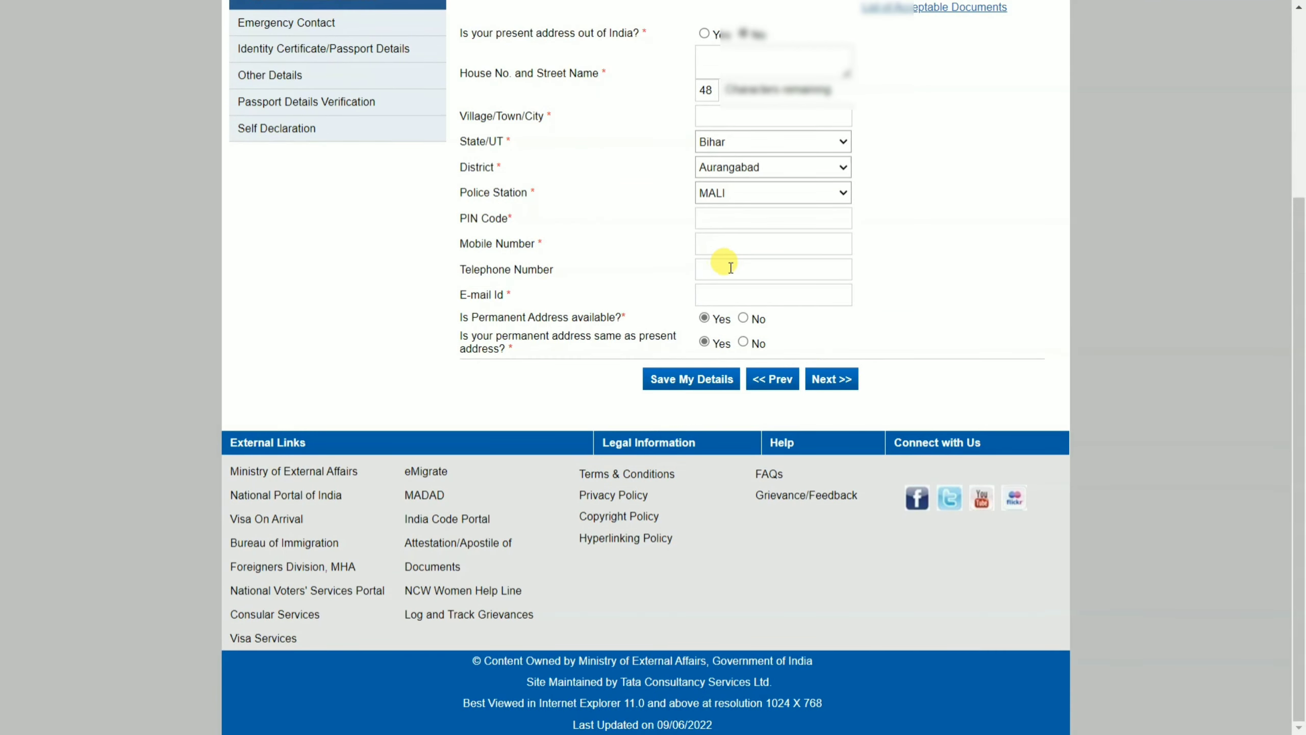
pyautogui.scroll(3, 720, 192)
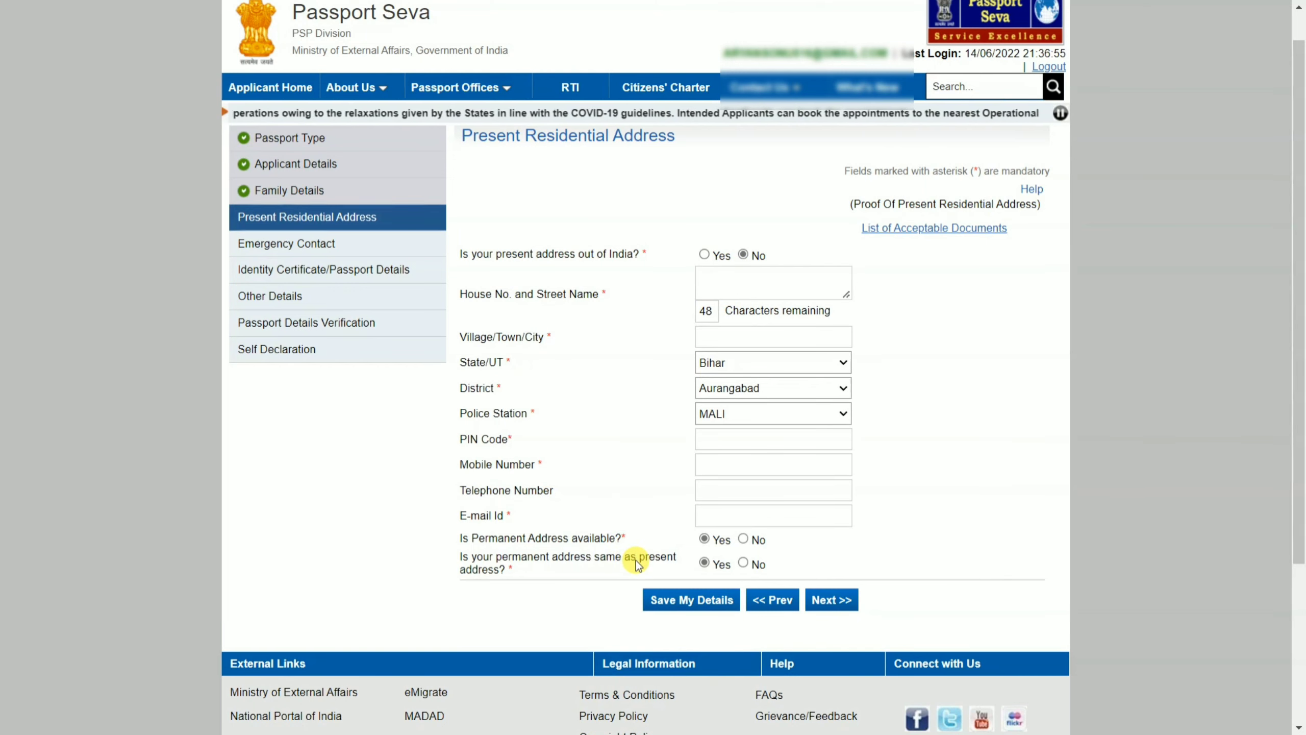
pyautogui.click(743, 538)
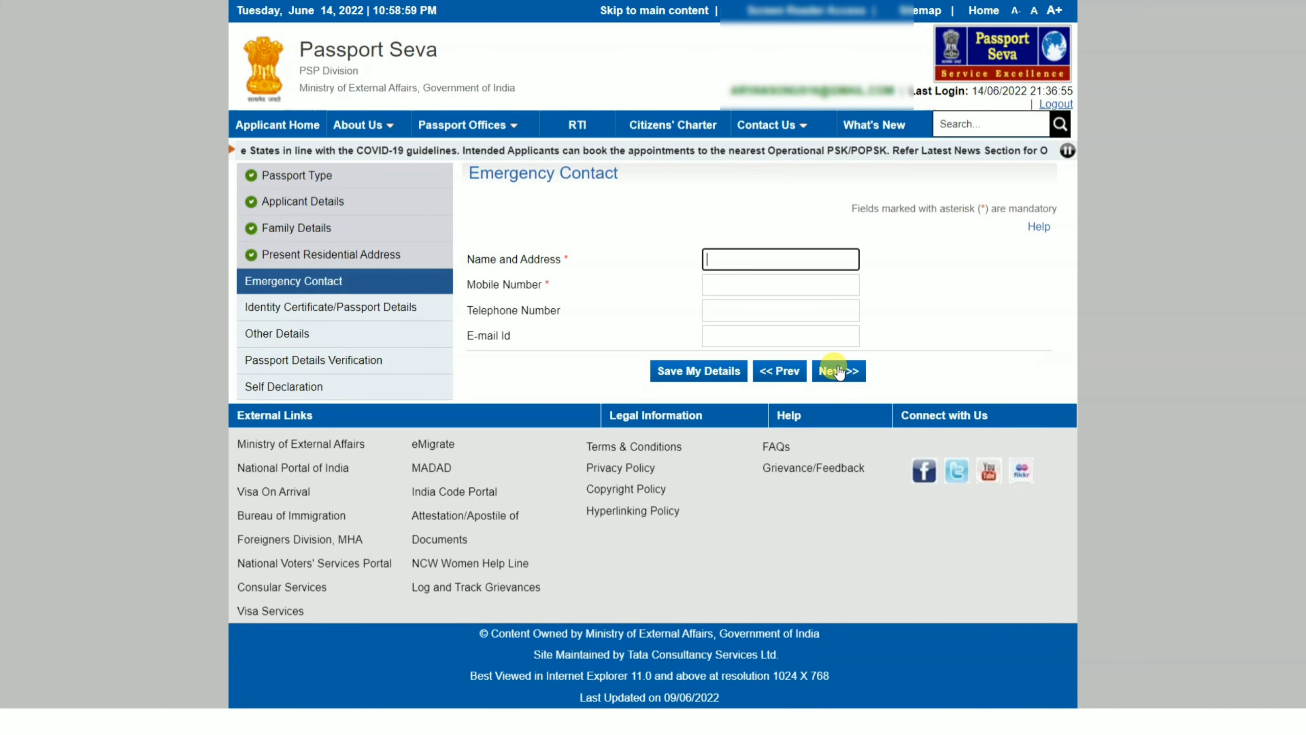
# - Continue past the emergency contact and answer No to having applied for a passport that was not issued
pyautogui.click(833, 371)
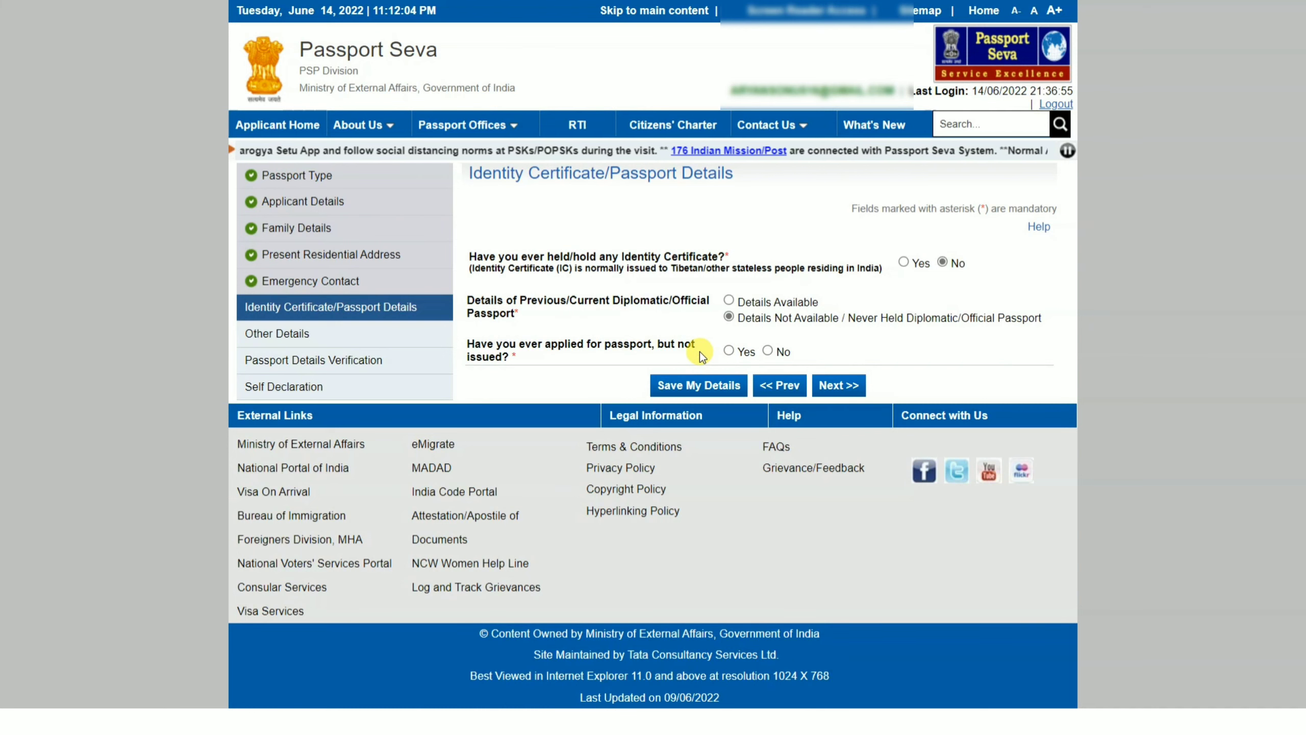
pyautogui.click(701, 387)
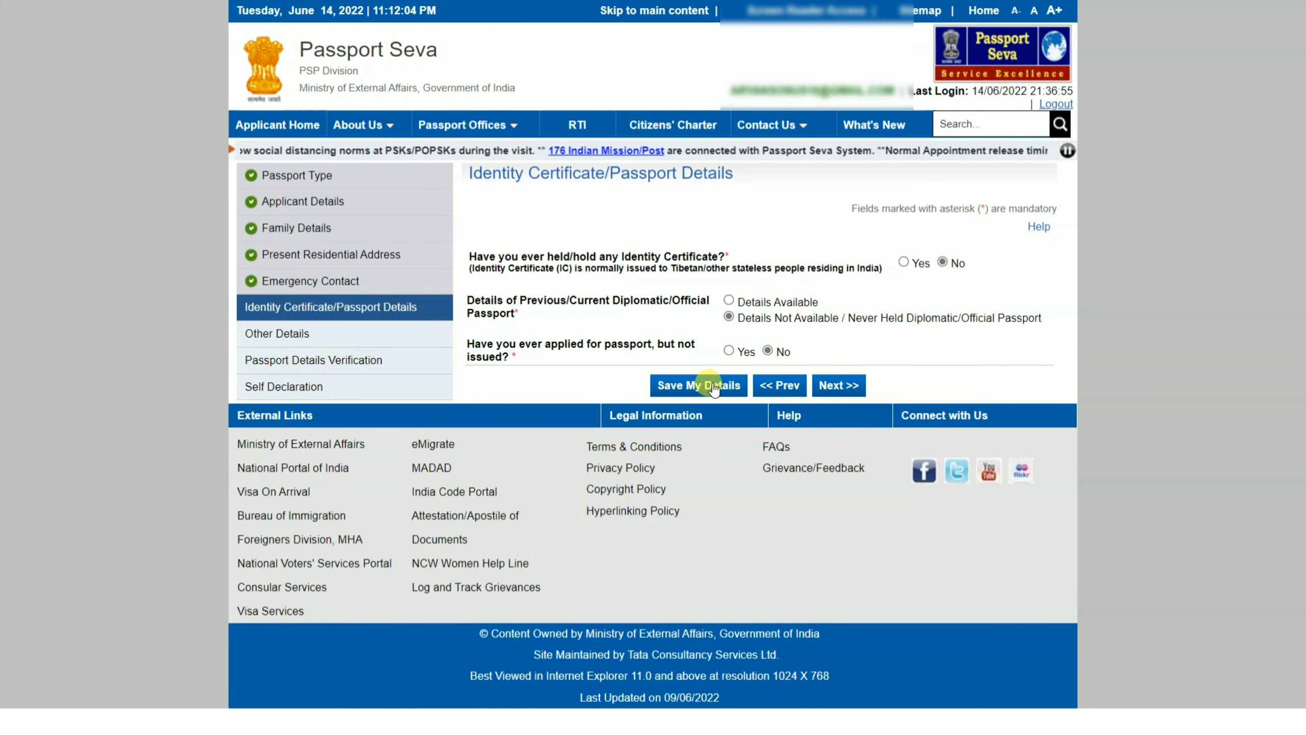
pyautogui.click(831, 389)
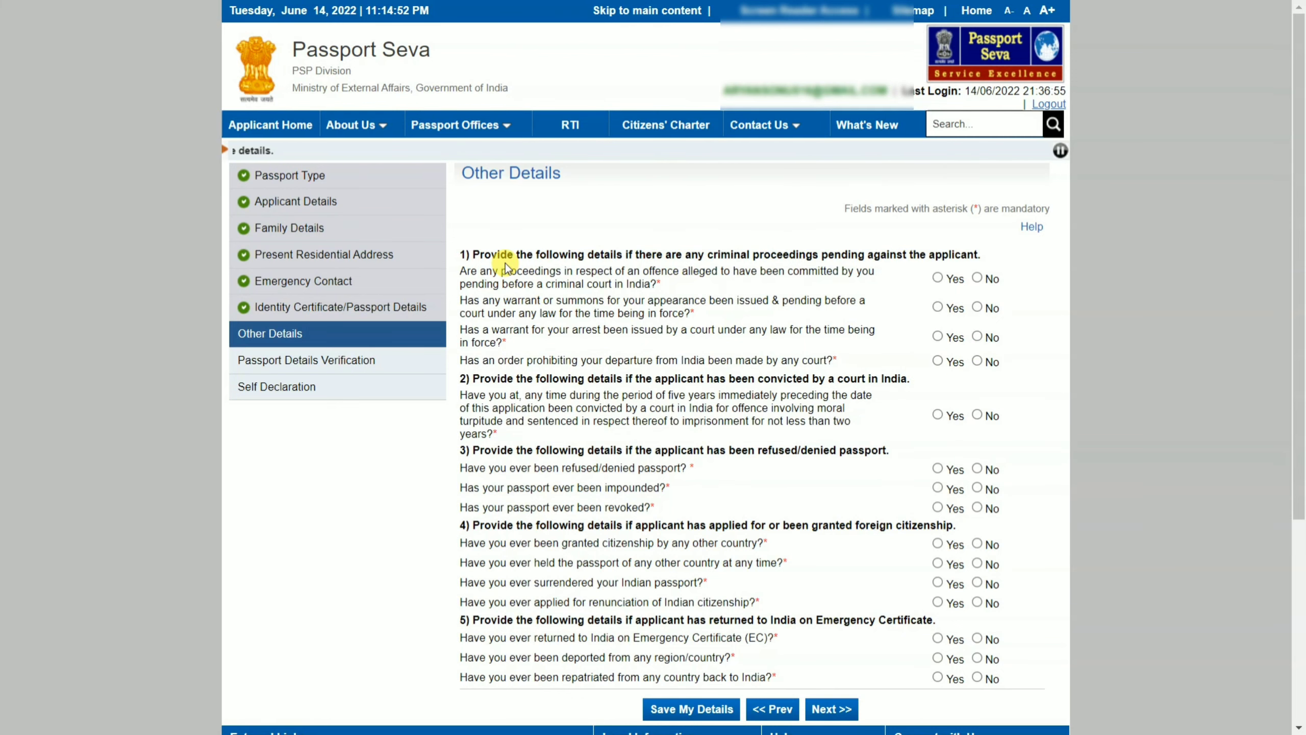
# - Answer No to all four criminal proceedings questions and to the question on conviction by a court in India
pyautogui.scroll(-3, 530, 292)
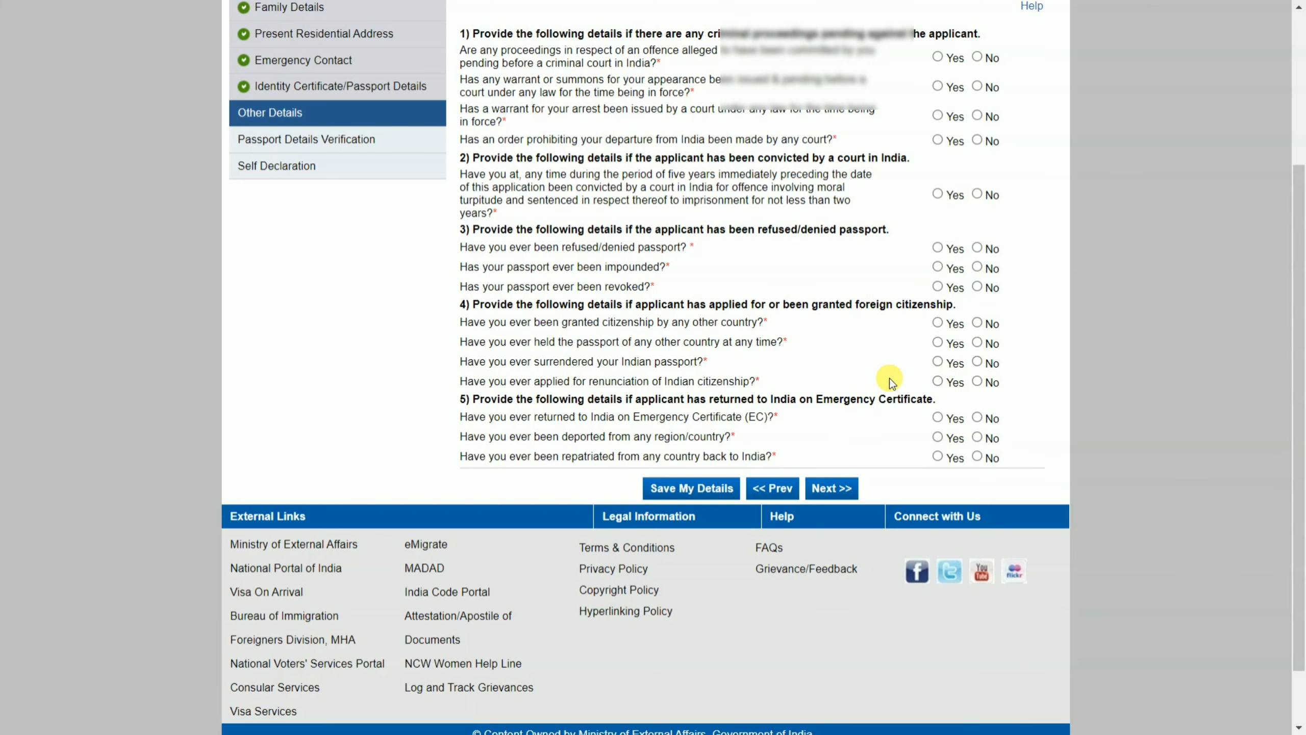
pyautogui.scroll(5, 866, 371)
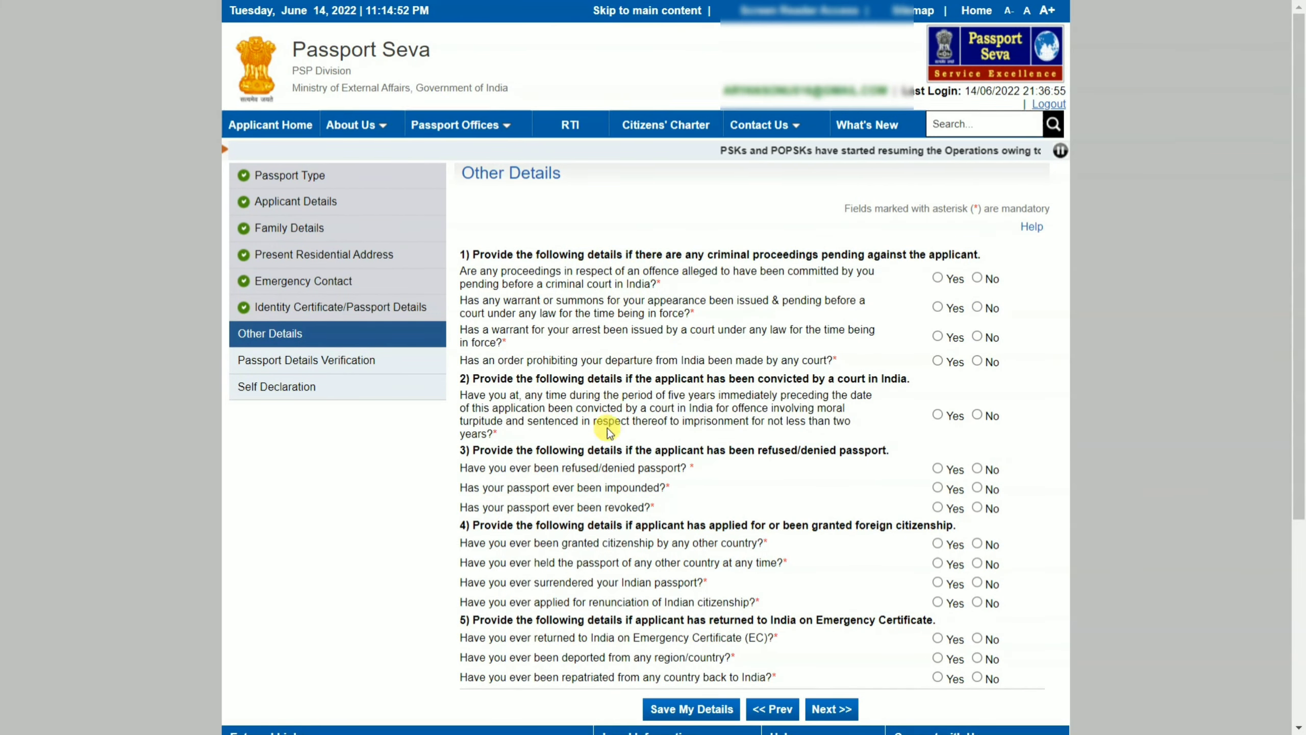
pyautogui.click(977, 278)
pyautogui.click(978, 307)
pyautogui.click(977, 337)
pyautogui.click(977, 361)
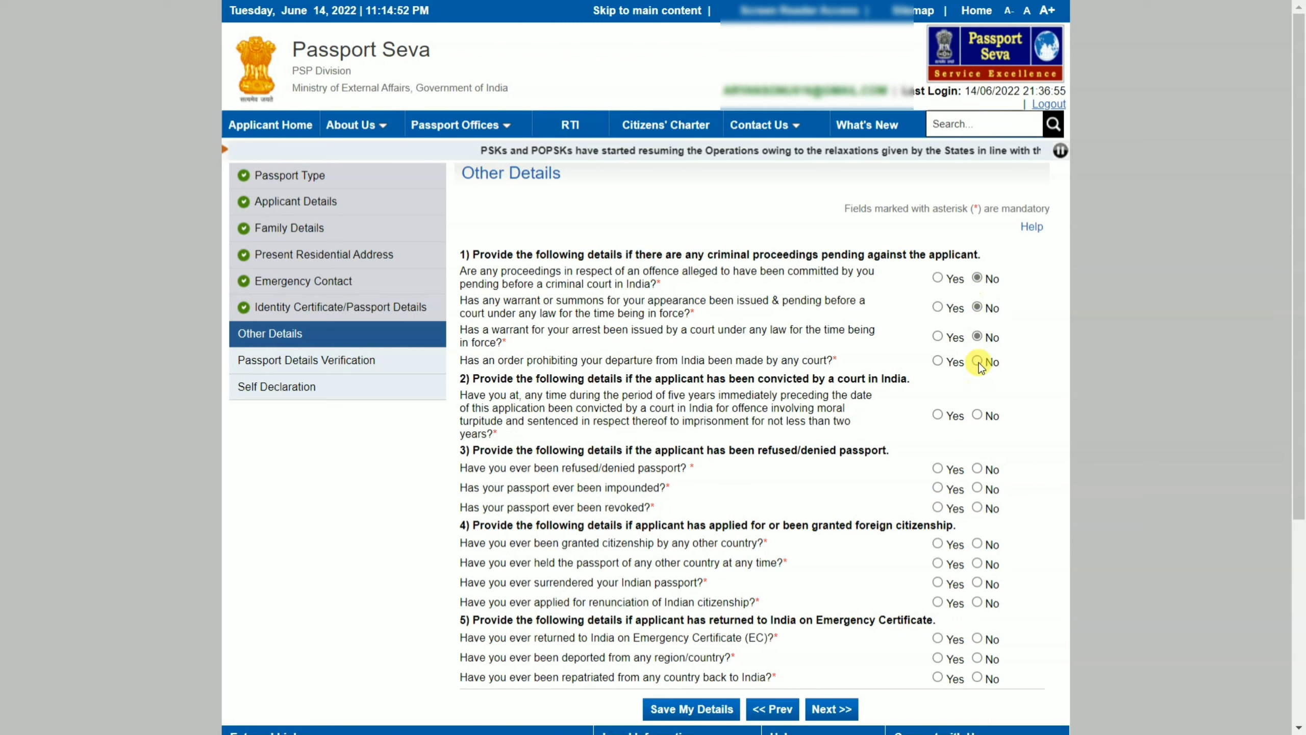
pyautogui.click(977, 415)
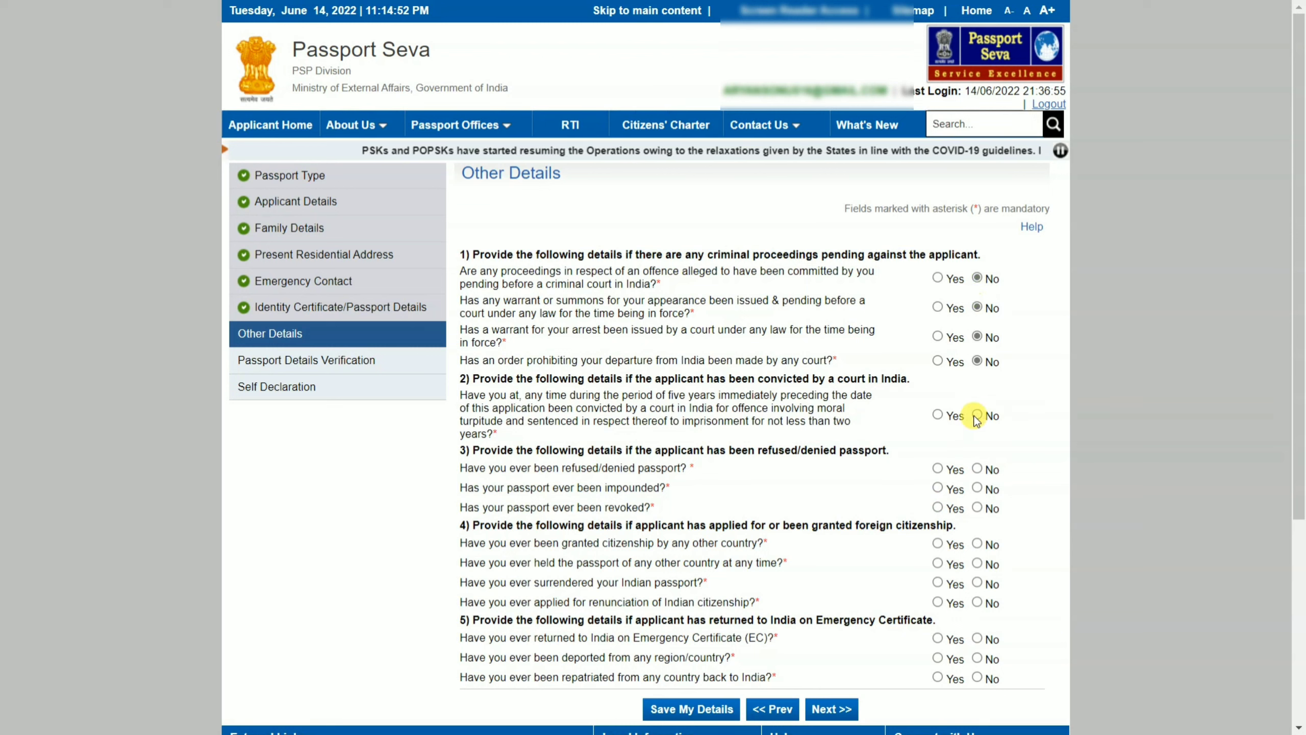
# - Answer No to passport refusal, impounding and revocation, and to holding citizenship or a passport of another country
pyautogui.click(977, 468)
pyautogui.scroll(-2, 690, 596)
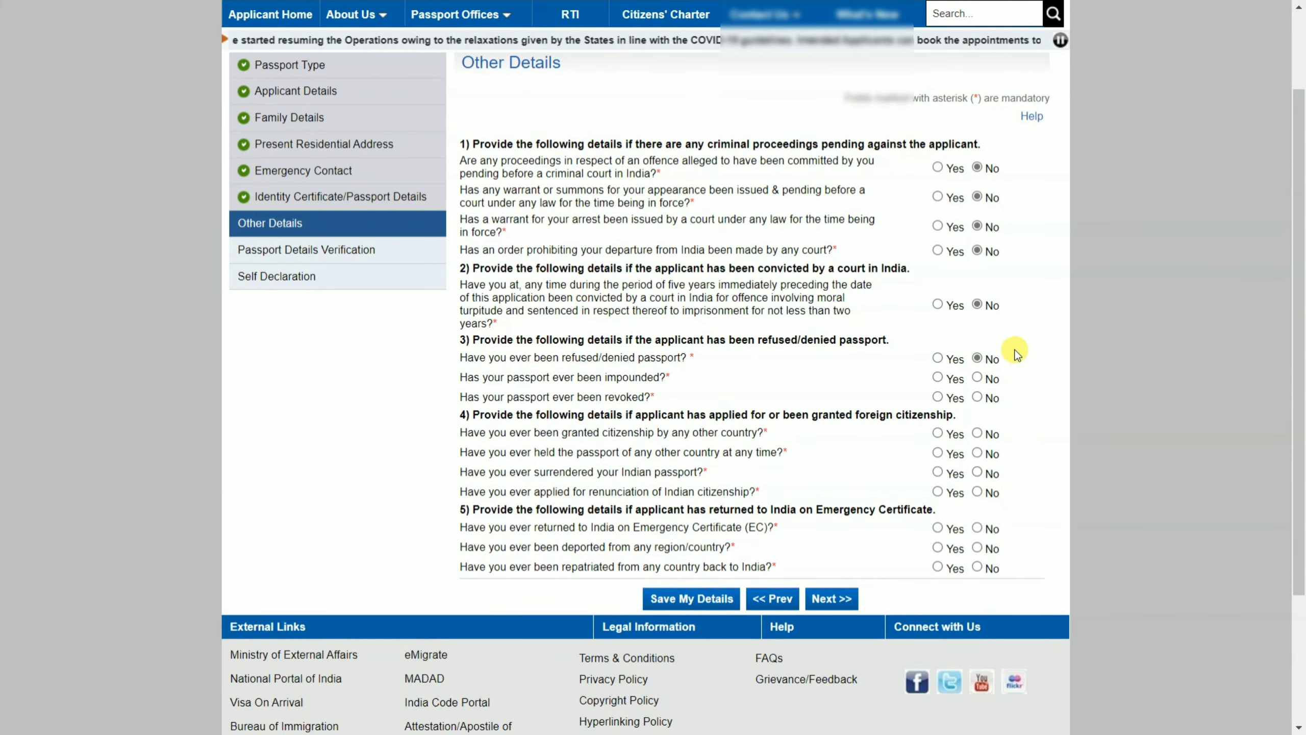
pyautogui.click(977, 379)
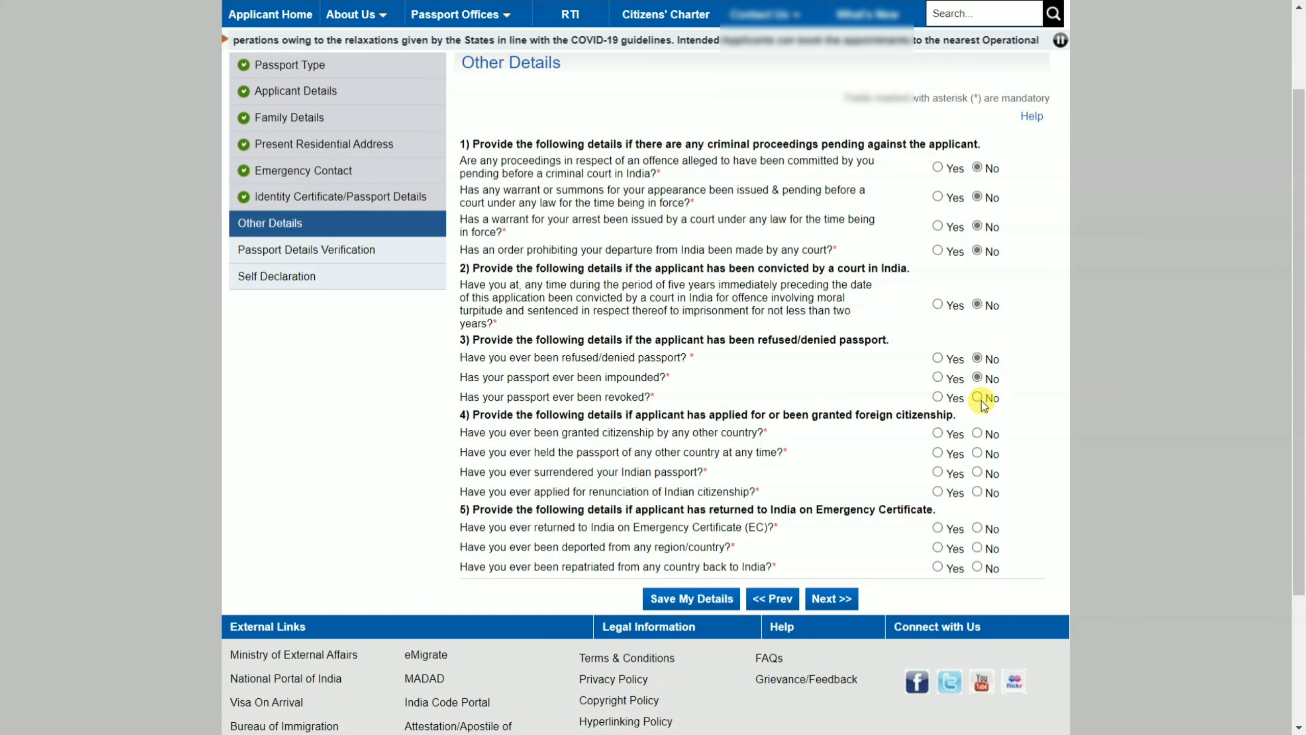
pyautogui.click(977, 398)
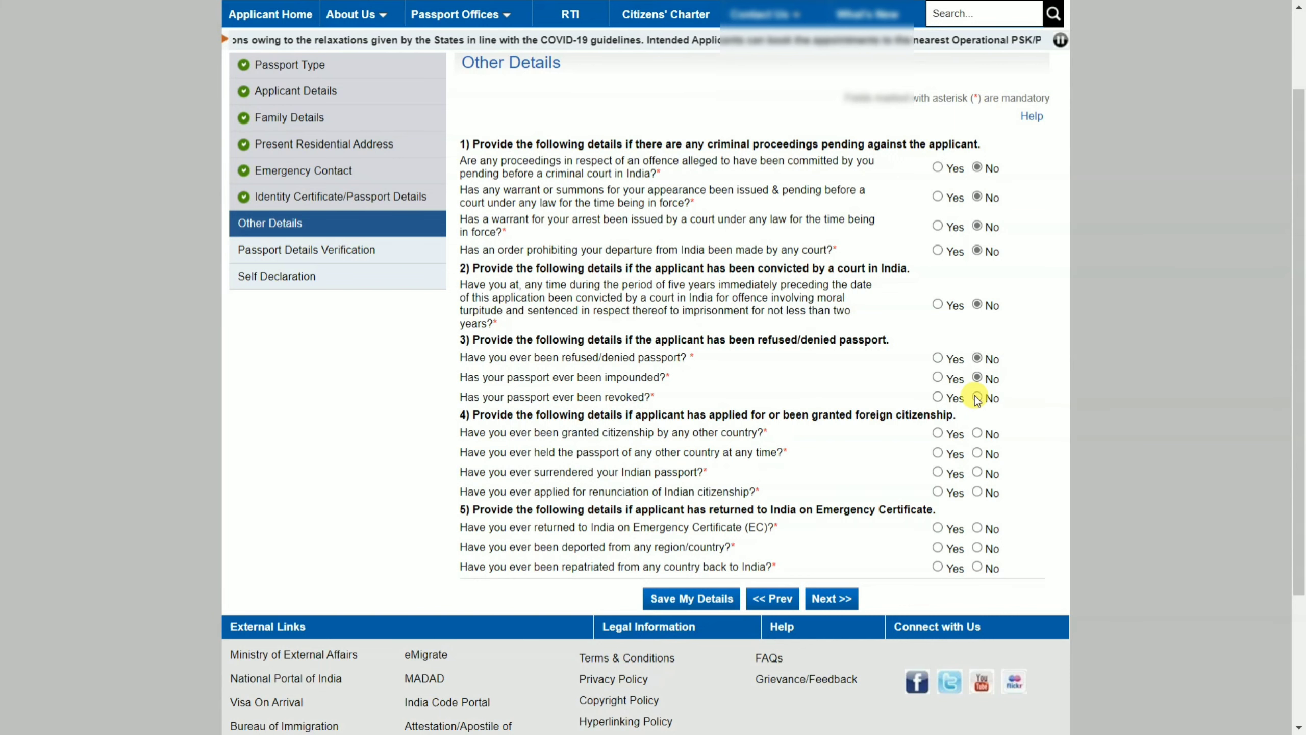
pyautogui.click(977, 434)
pyautogui.click(977, 452)
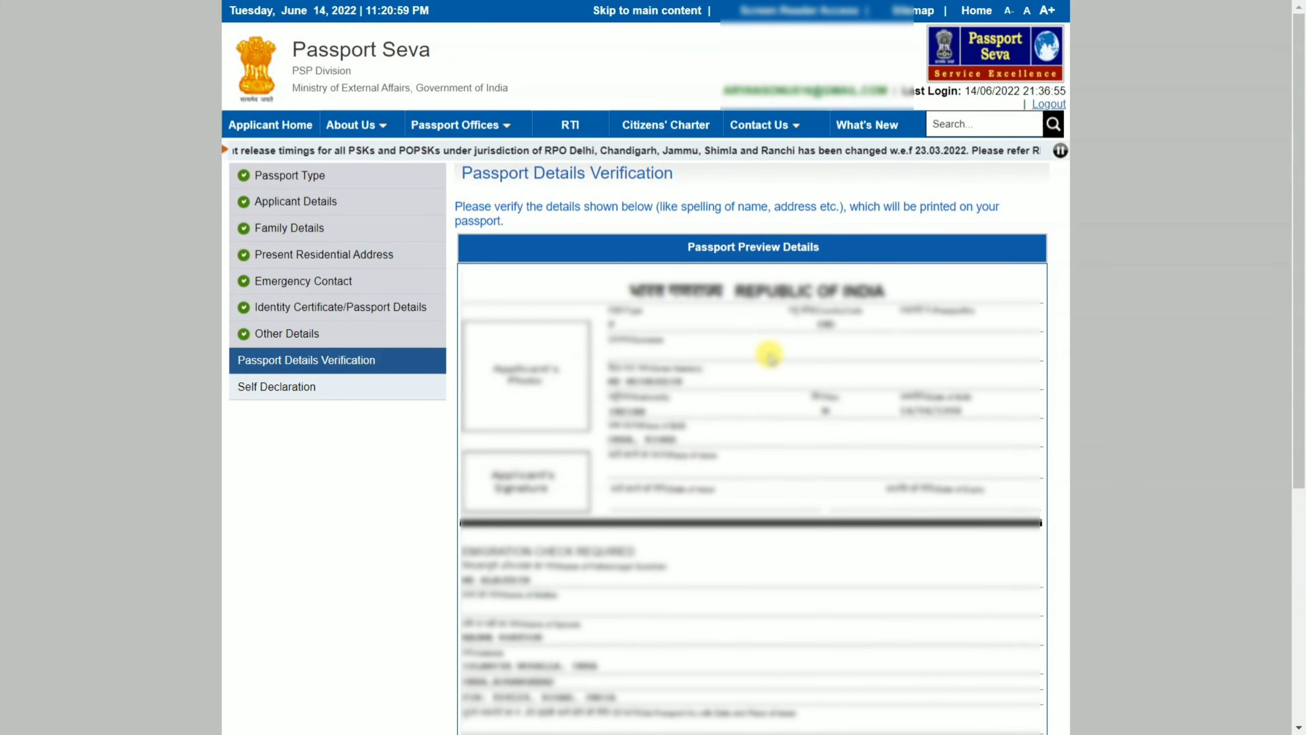
# - Review the passport preview for the spelling of the name, the address and the other details to be printed
pyautogui.scroll(-2, 766, 309)
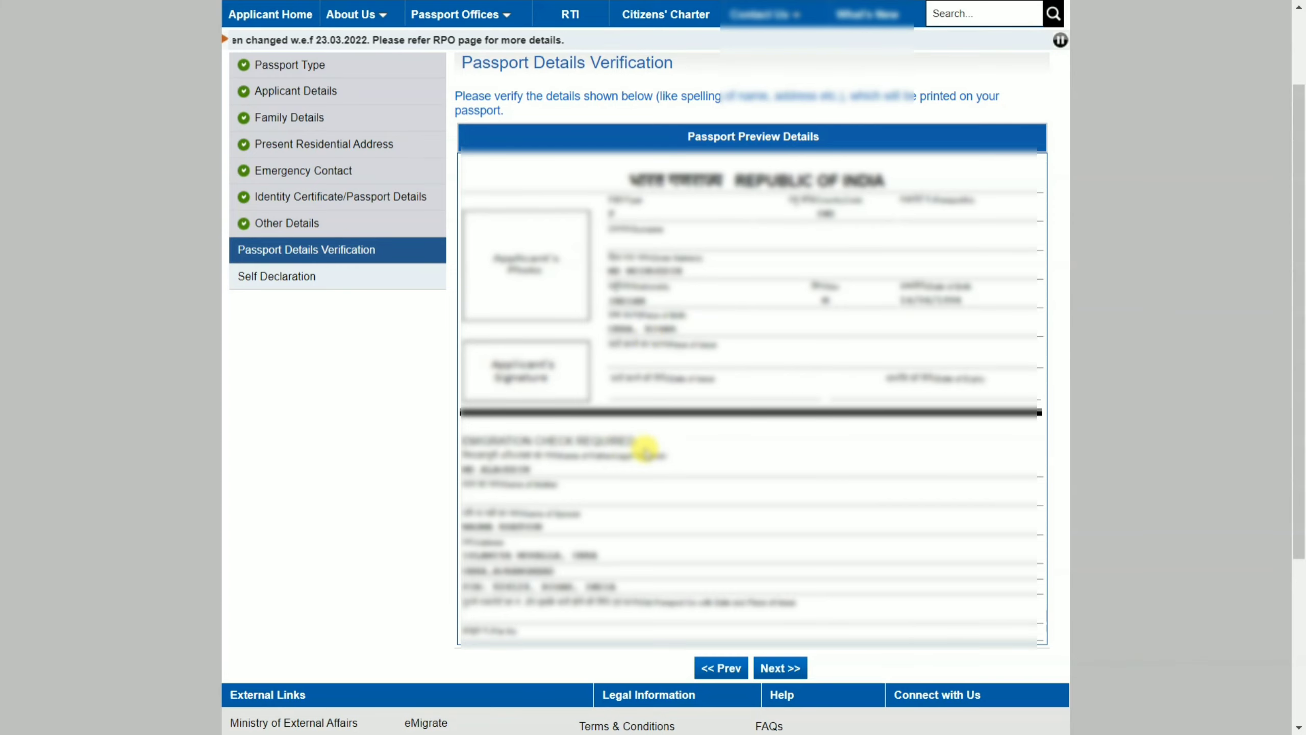
pyautogui.scroll(-5, 837, 248)
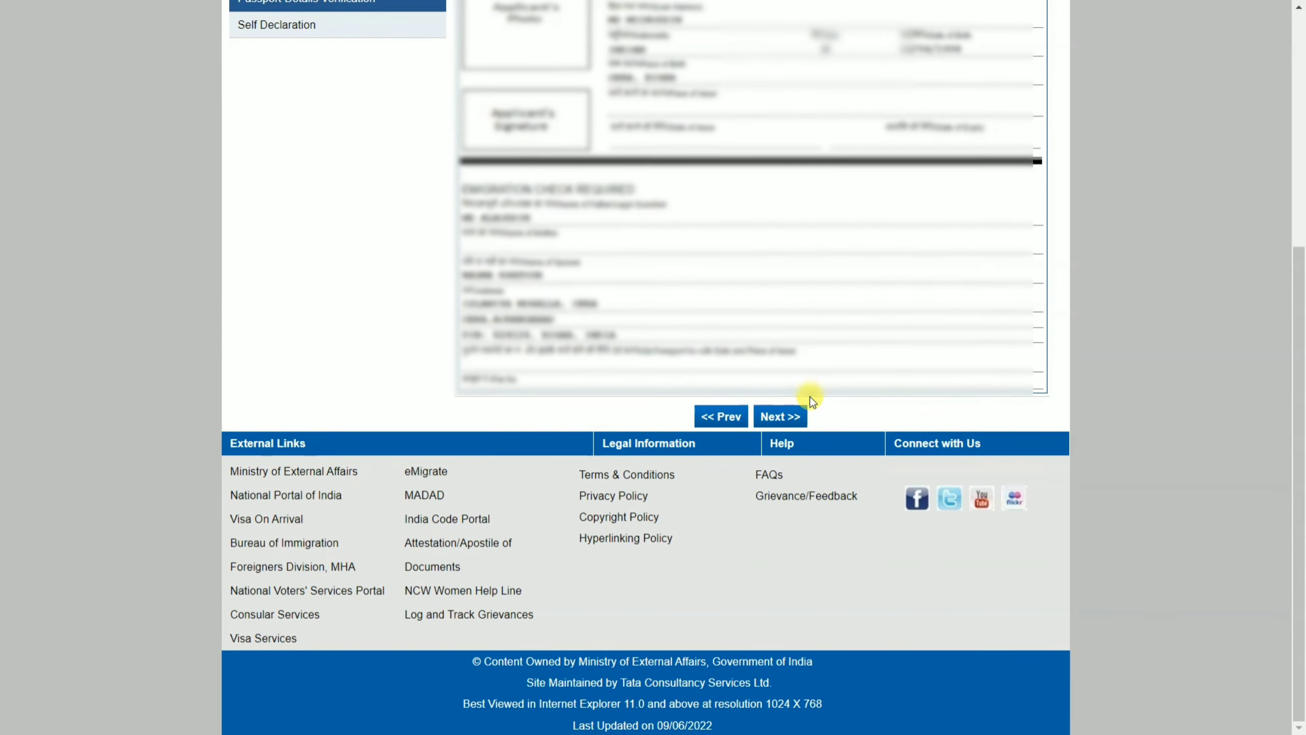
pyautogui.scroll(7, 854, 329)
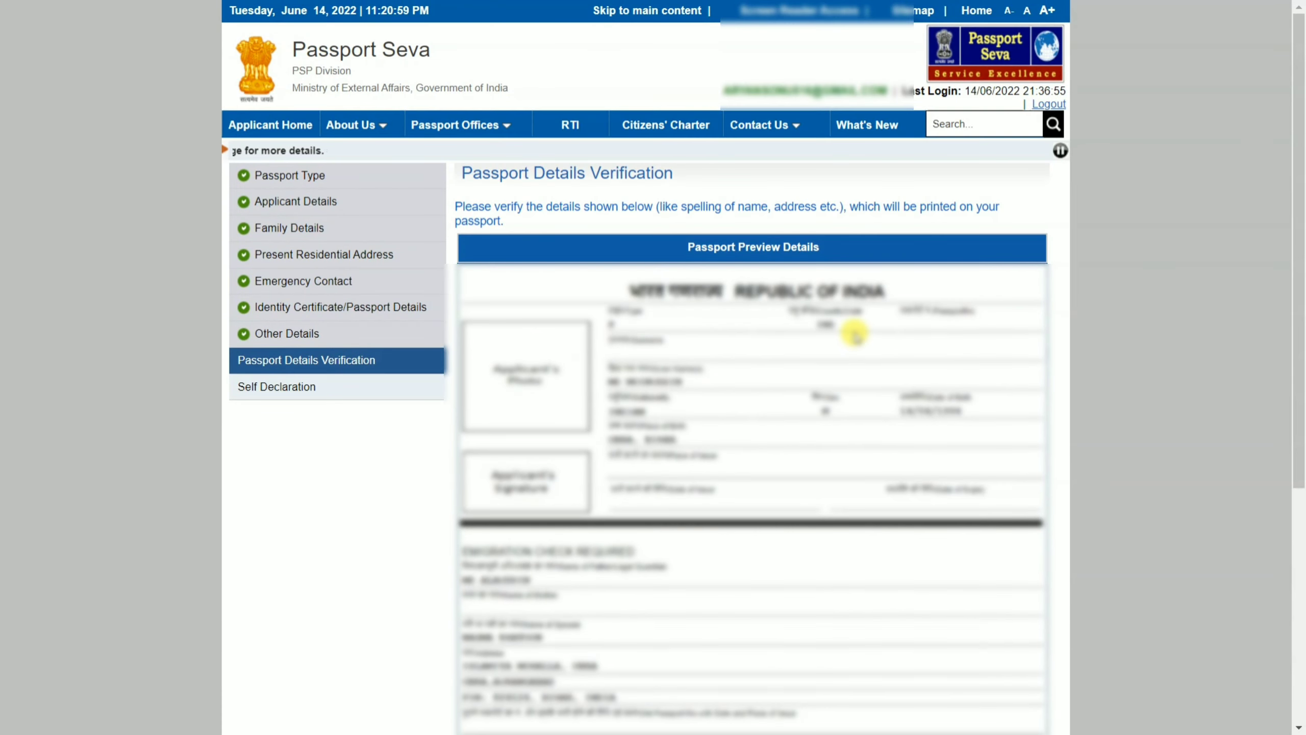
pyautogui.scroll(-4, 658, 507)
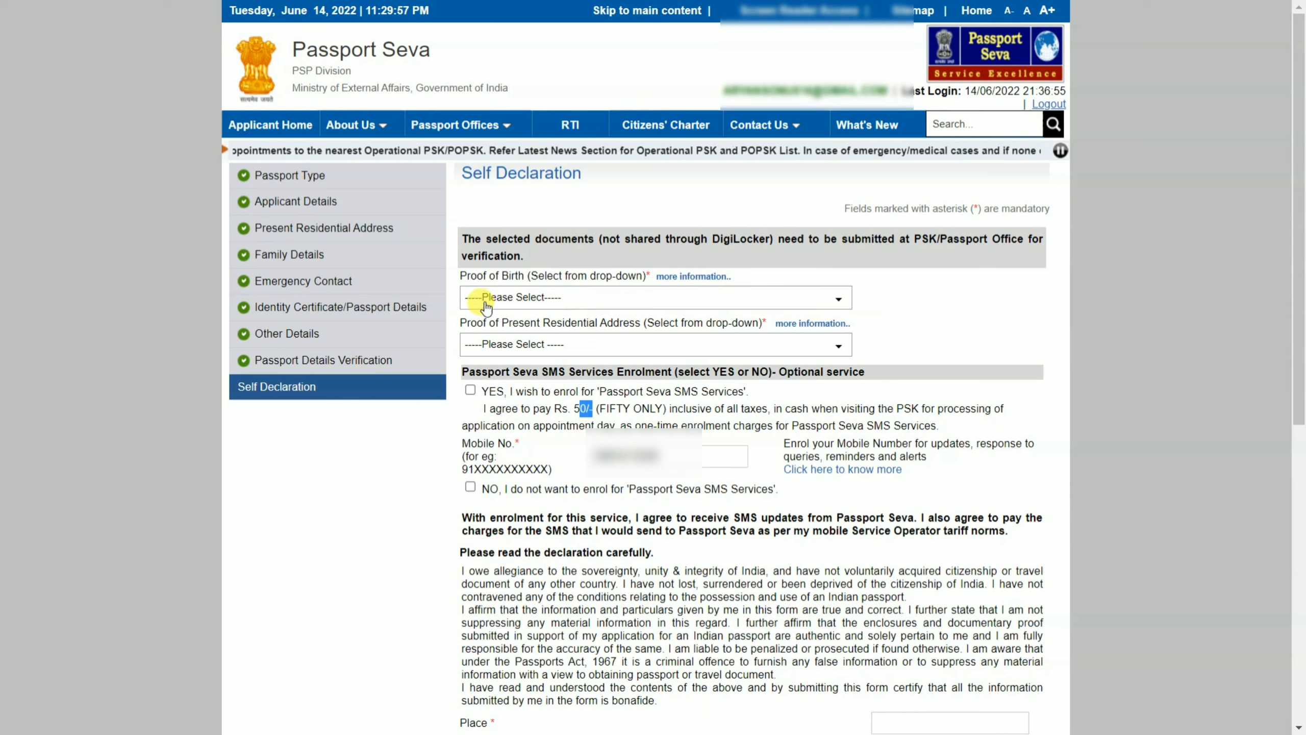
# - Choose Aadhaar Card/E-Aadhaar as proof of birth and Aadhaar Card (Address Proof) as proof of present residential address
pyautogui.click(528, 301)
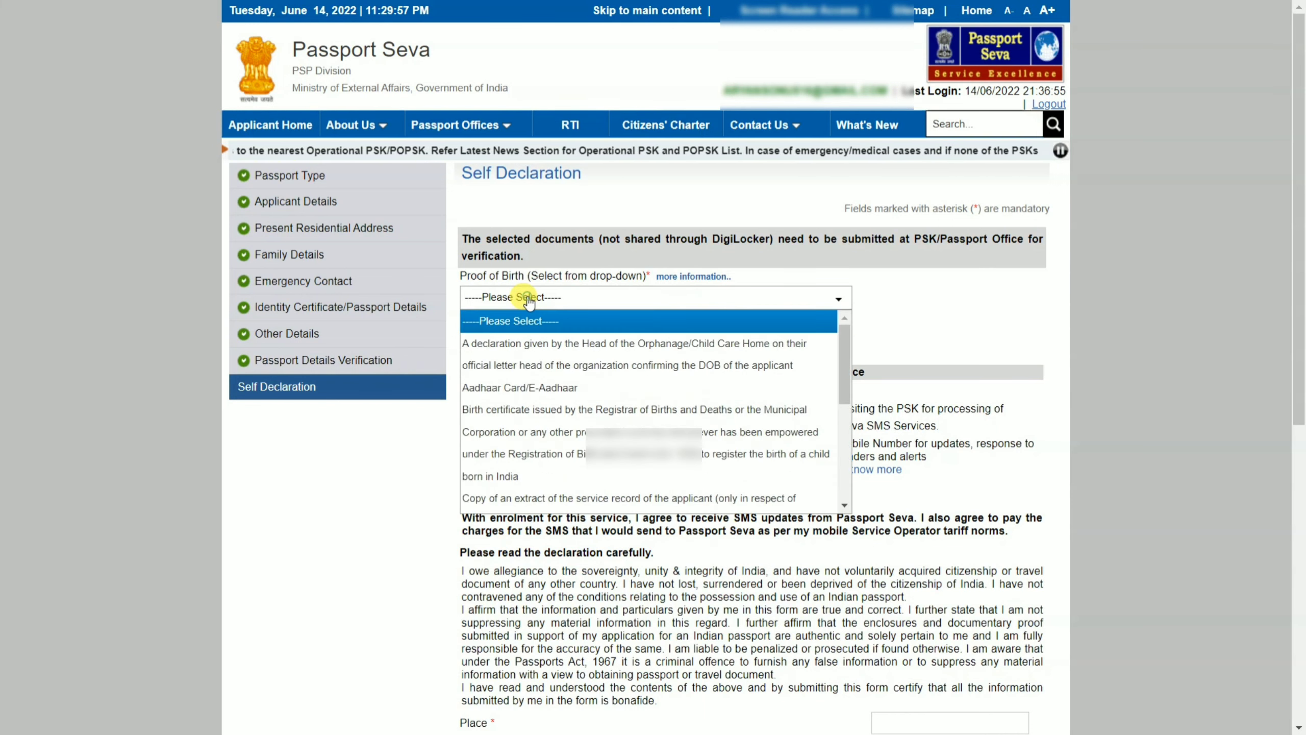
pyautogui.click(552, 387)
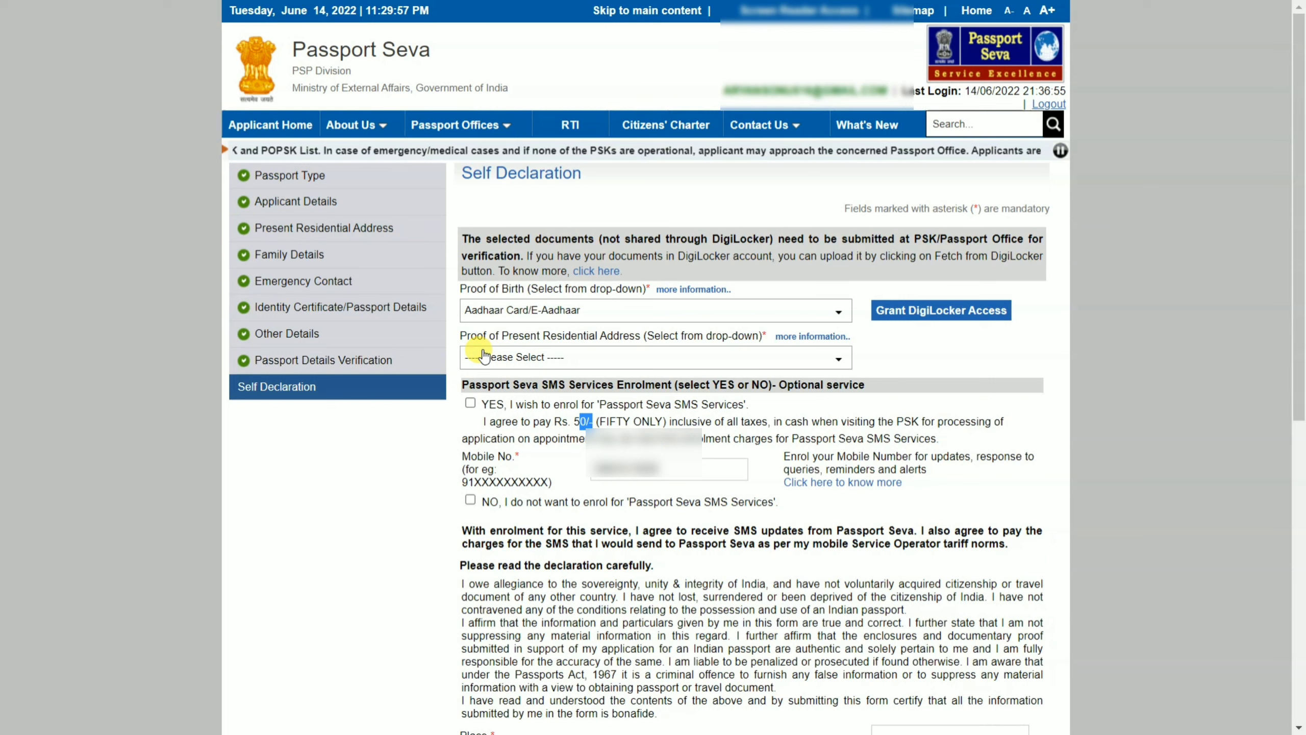
pyautogui.click(544, 360)
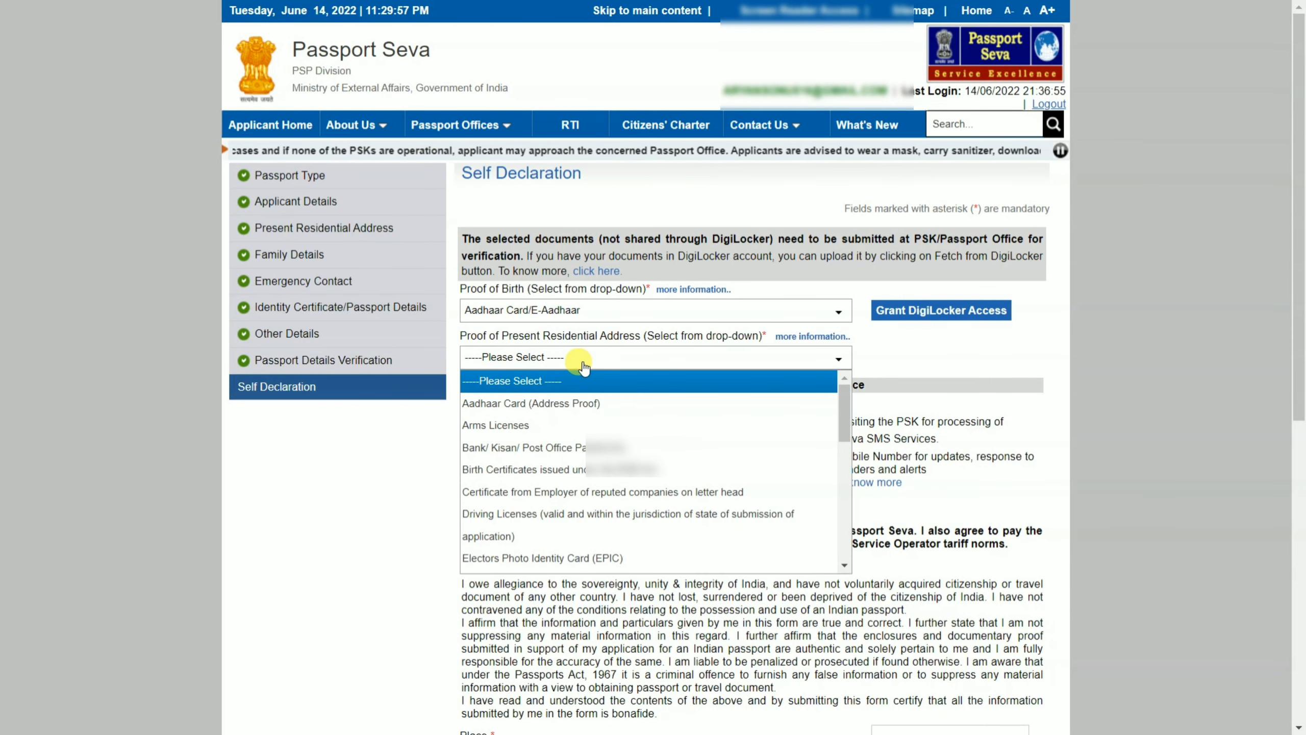
pyautogui.click(558, 412)
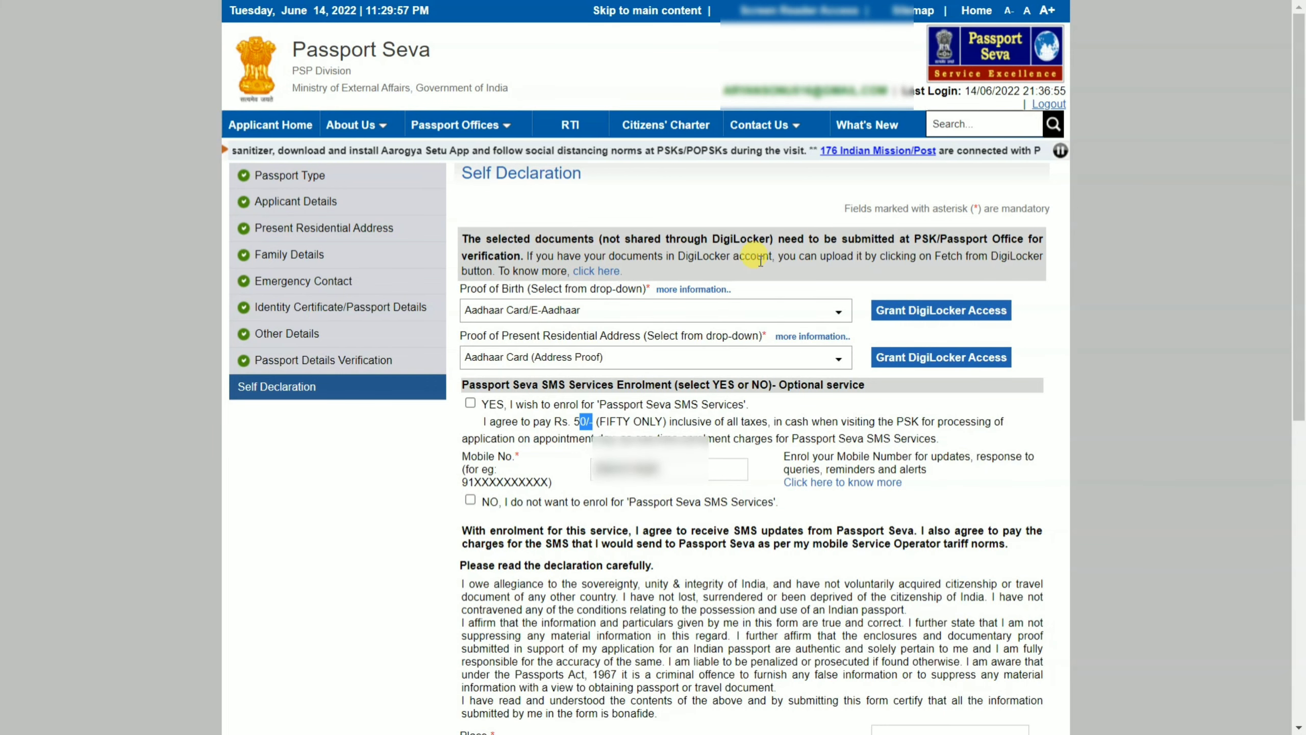
pyautogui.scroll(-2, 555, 319)
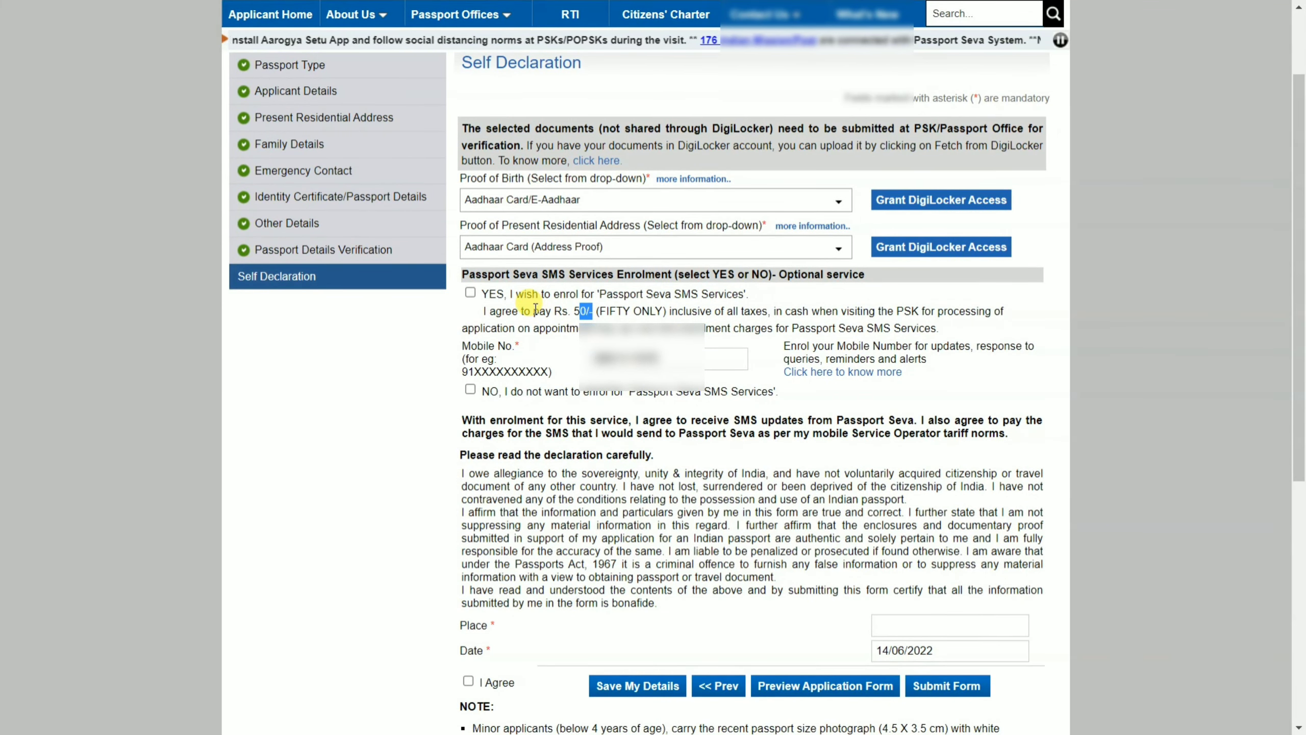